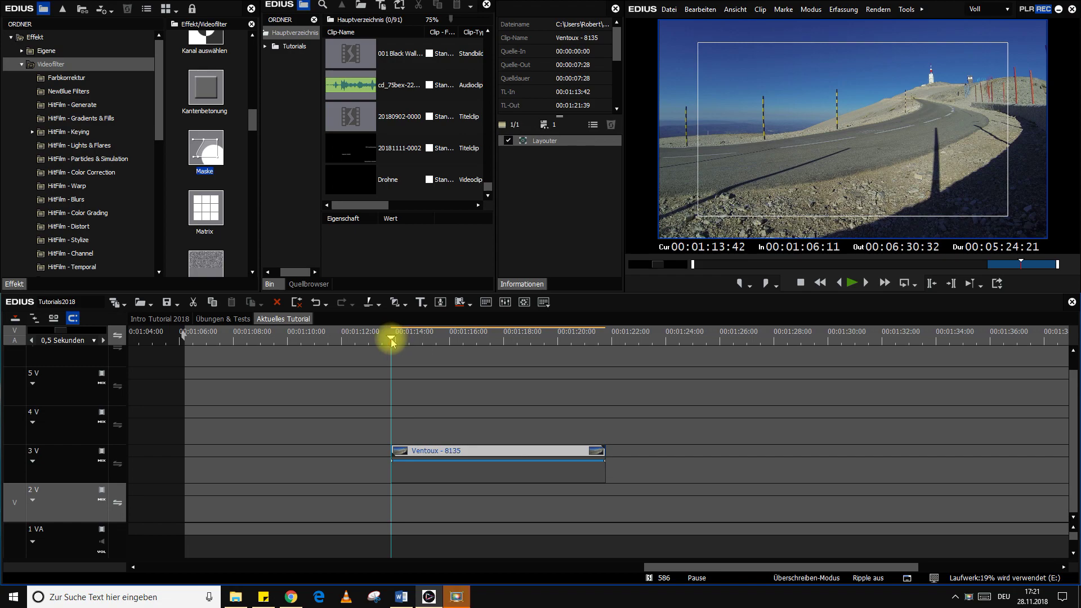
- Play the Ventoux - 8135 clip to preview the van's drive, returning the playhead to the clip's start
key("space")
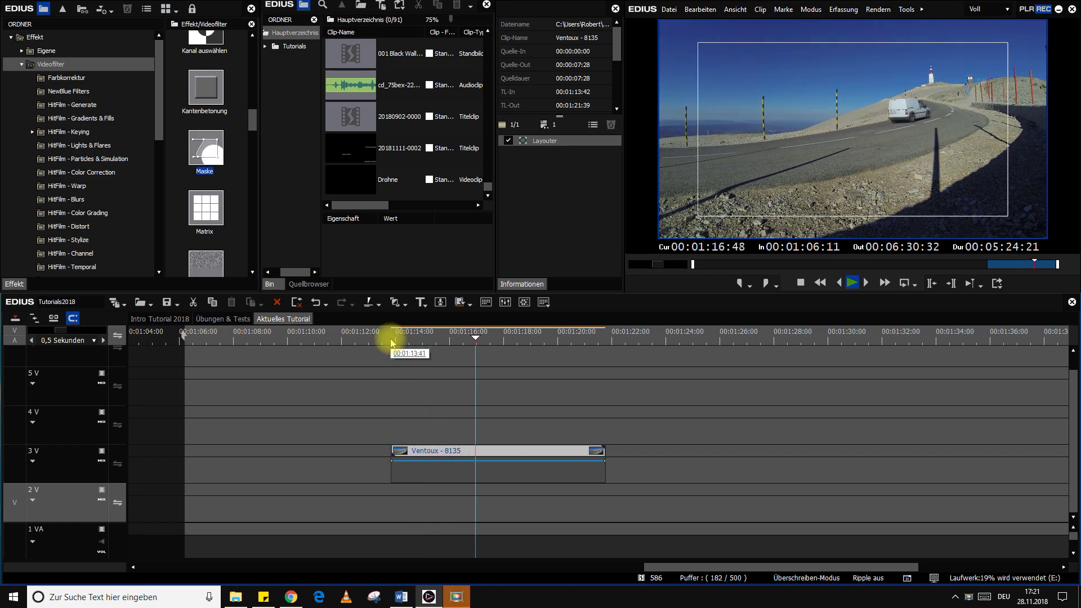
key("space")
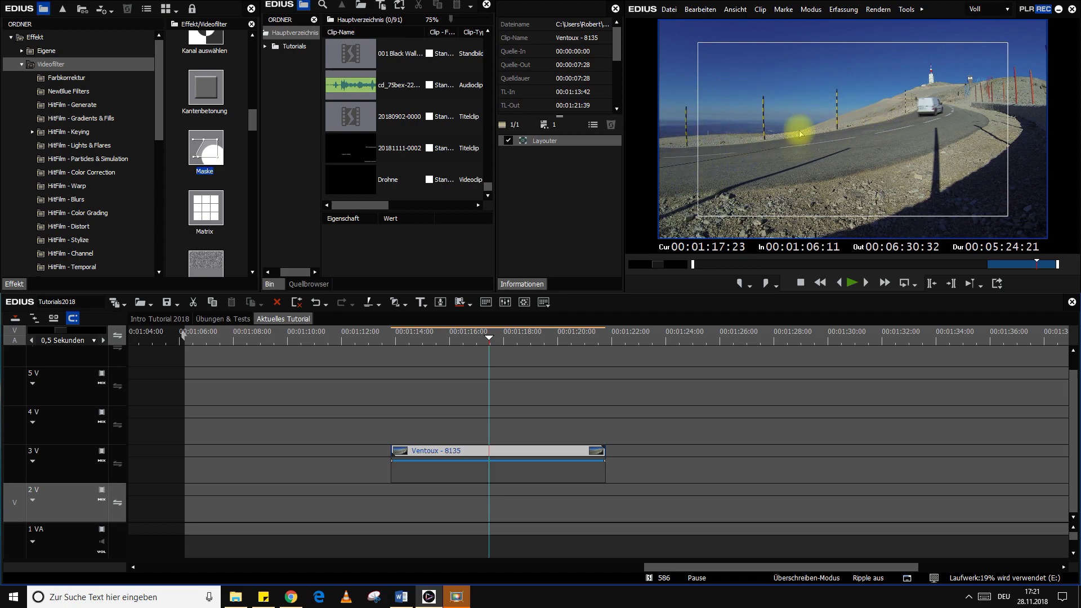
left_click(391, 336)
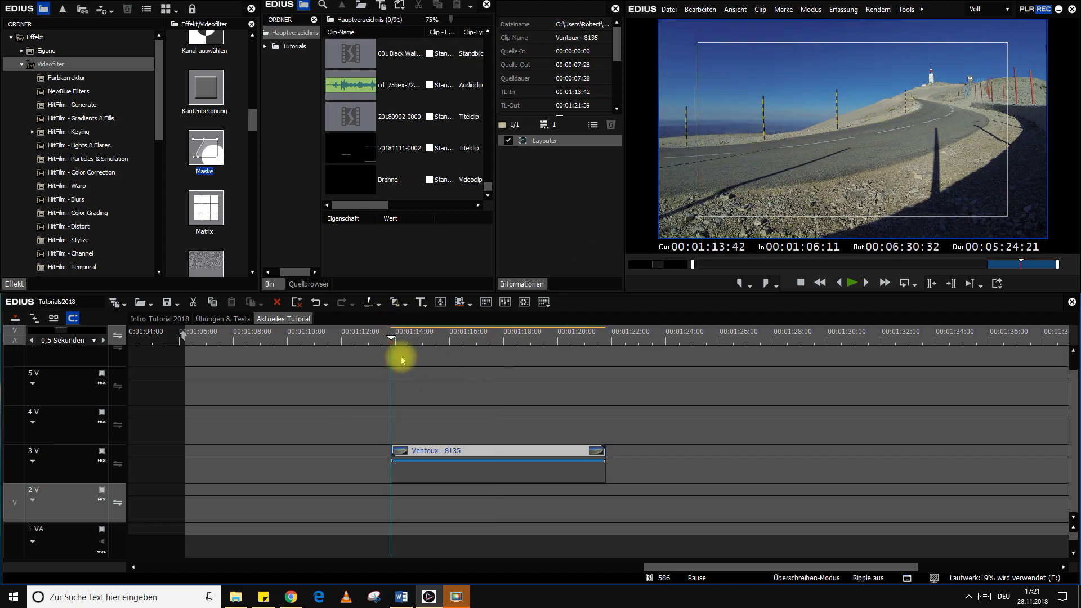
- Capture a still frame at 00:01:15:37, where the van is fully in view, and place it on track 4 V at the playhead
key("space")
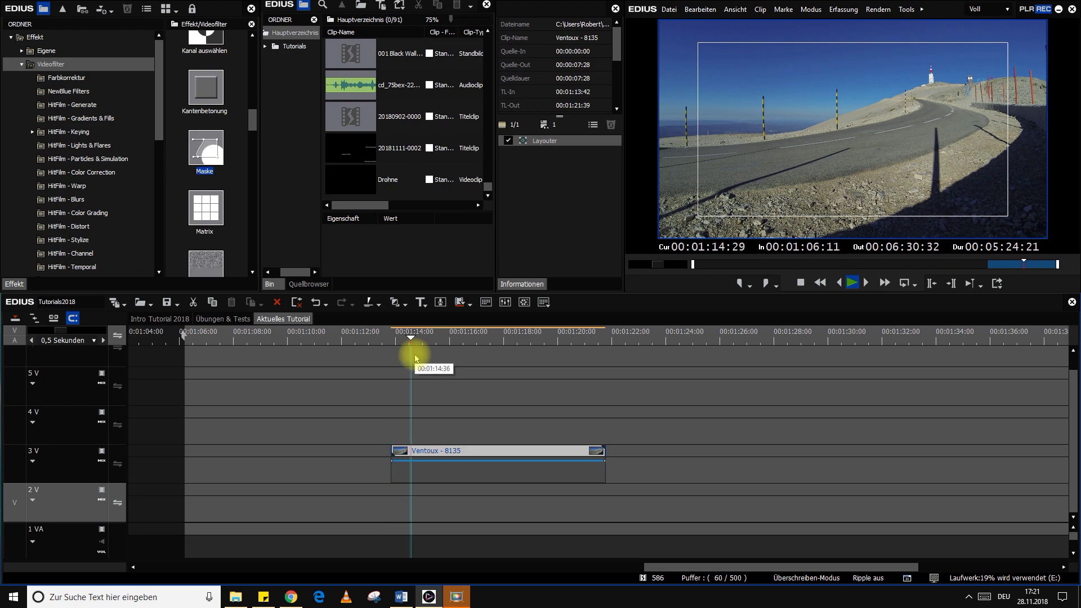
key("space")
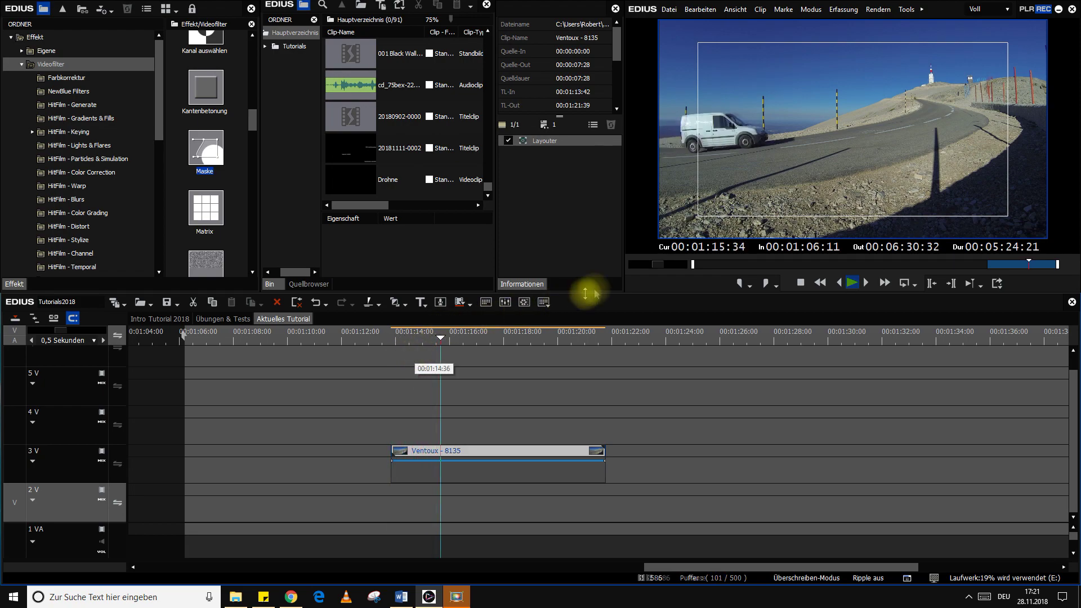
key("Right")
key("Right")
key("Right")
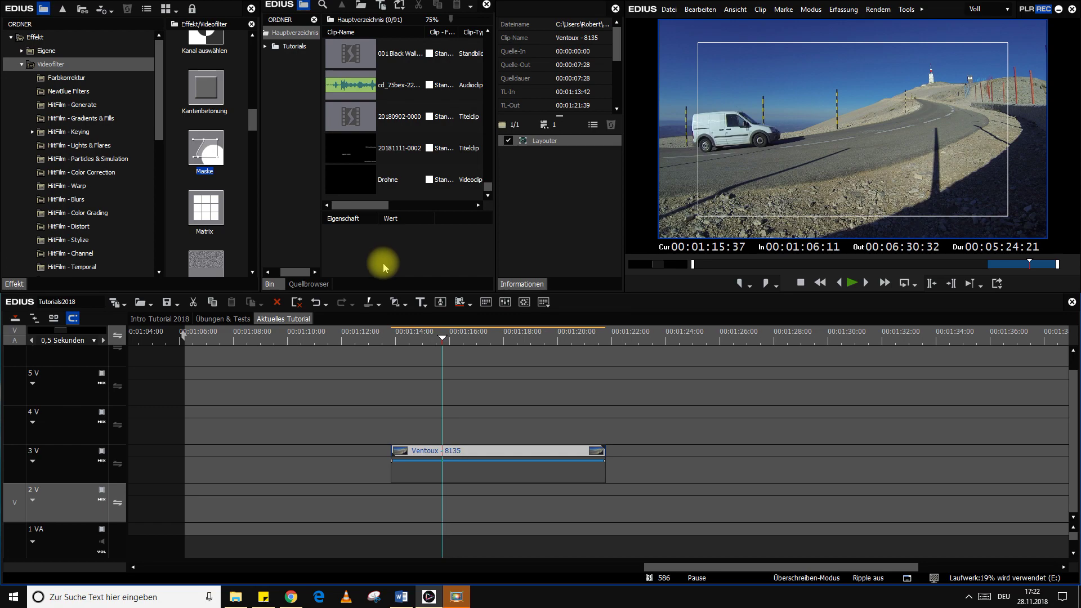
key("ctrl+t")
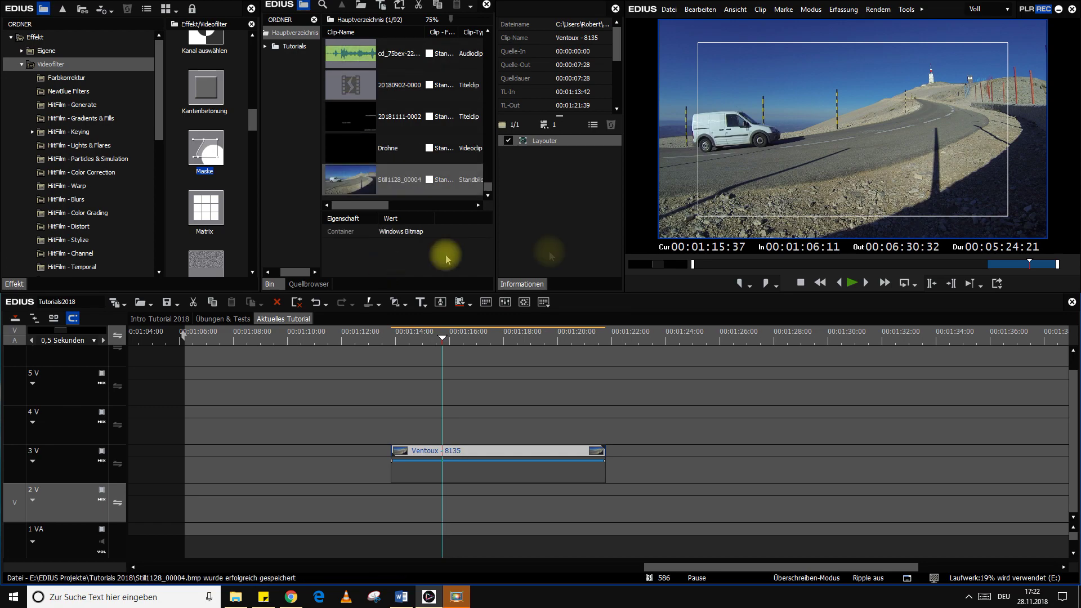
left_click_drag(349, 176, 444, 421)
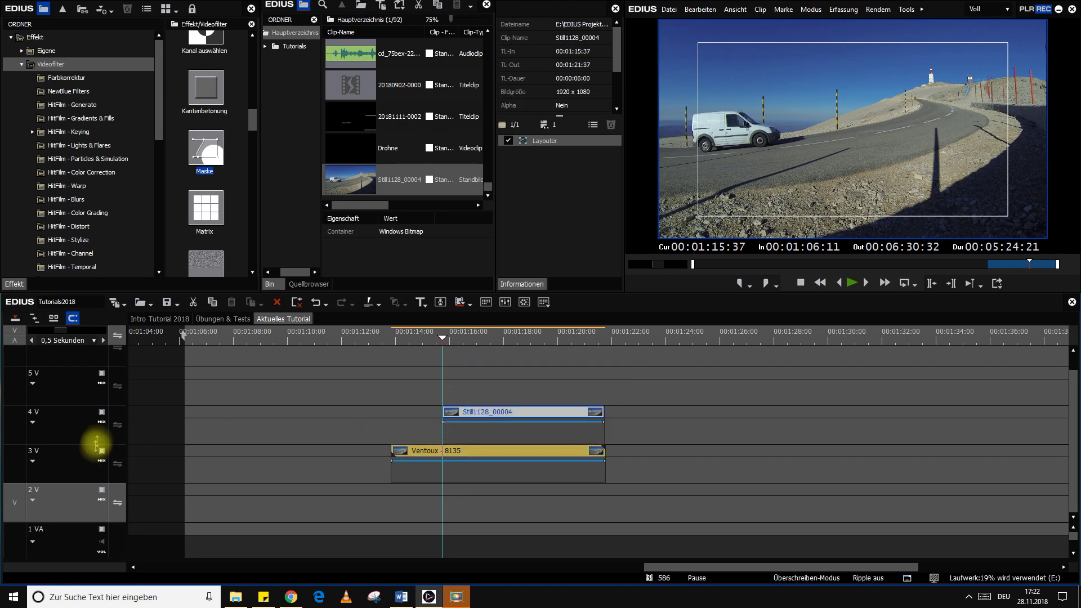
- Hide track 4 V's video and capture a second still frame of the van at 00:01:16:14
left_click(101, 411)
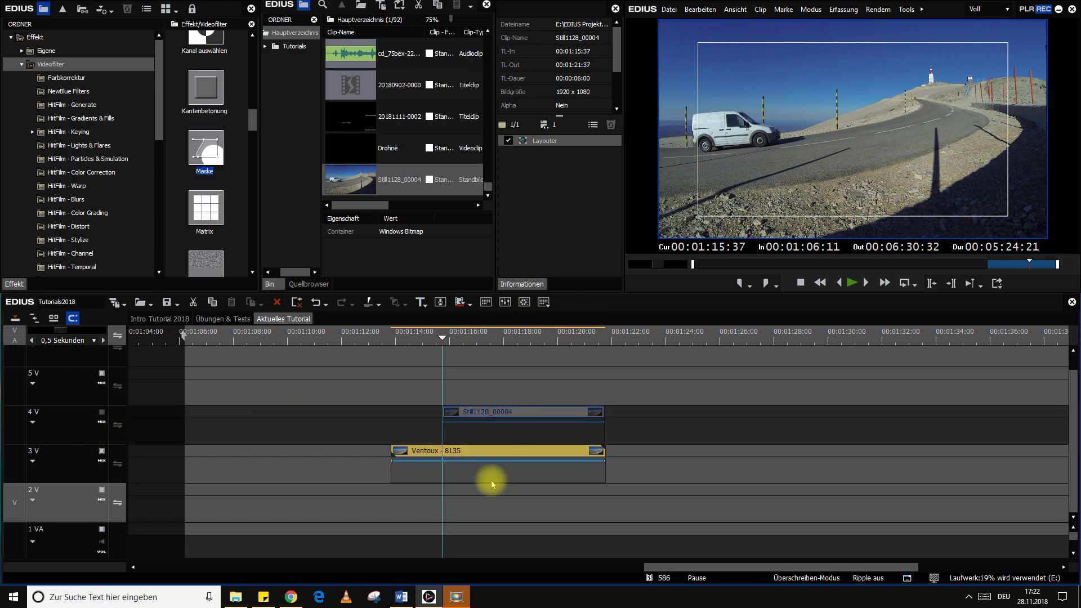
key("space")
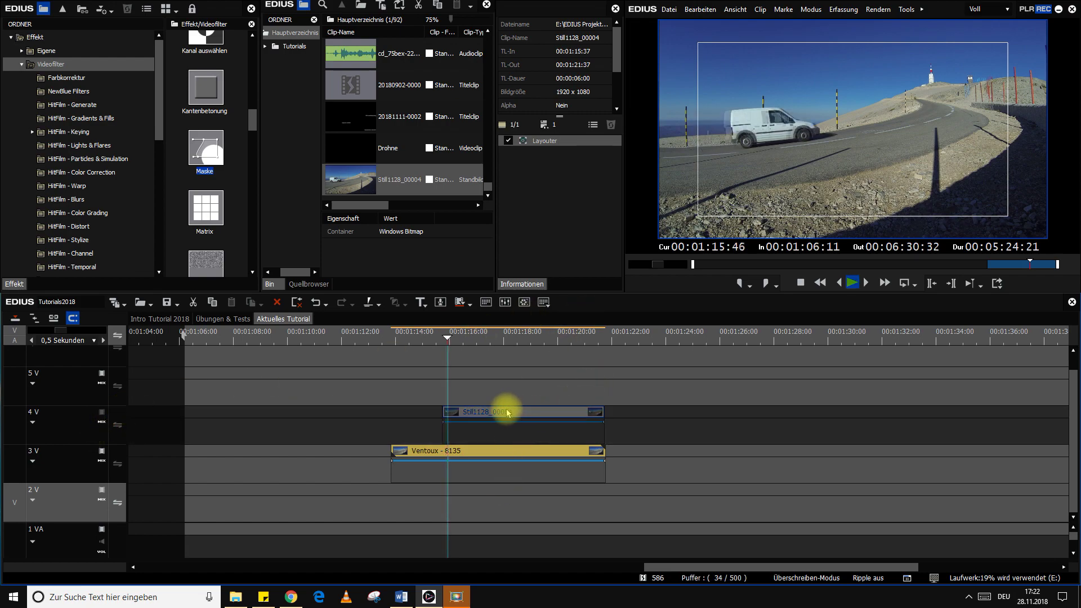
key("space")
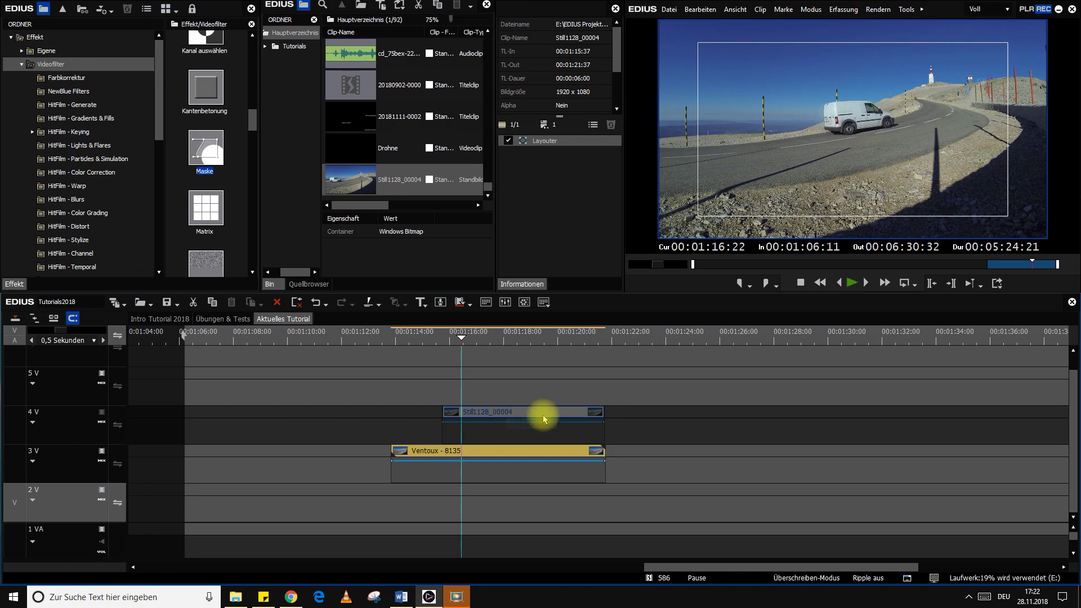
key("Left")
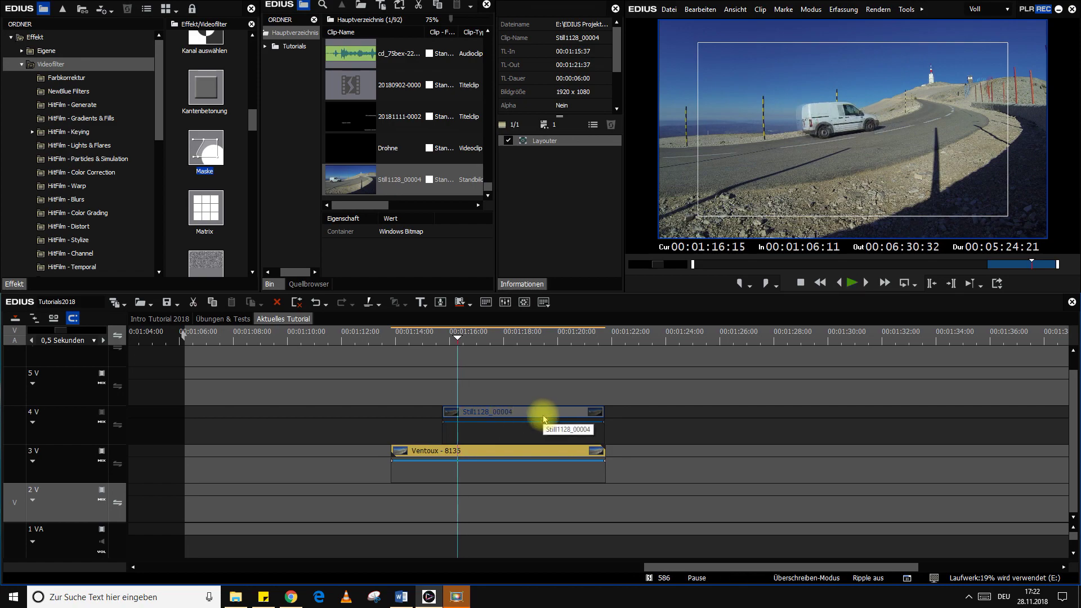
key("Right")
key("Right")
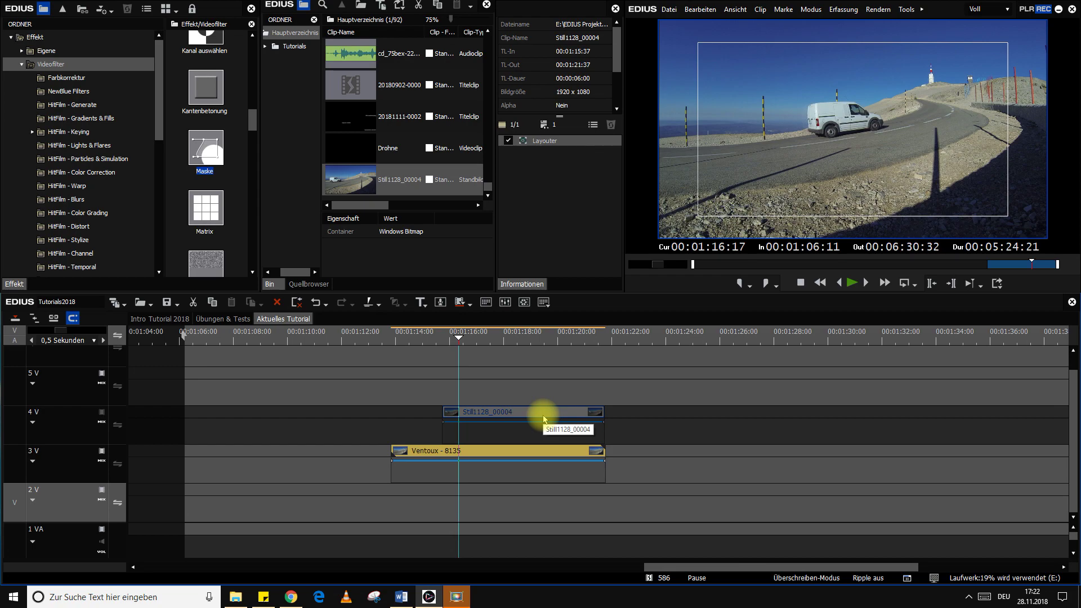
key("Left")
key("Left")
key("Left")
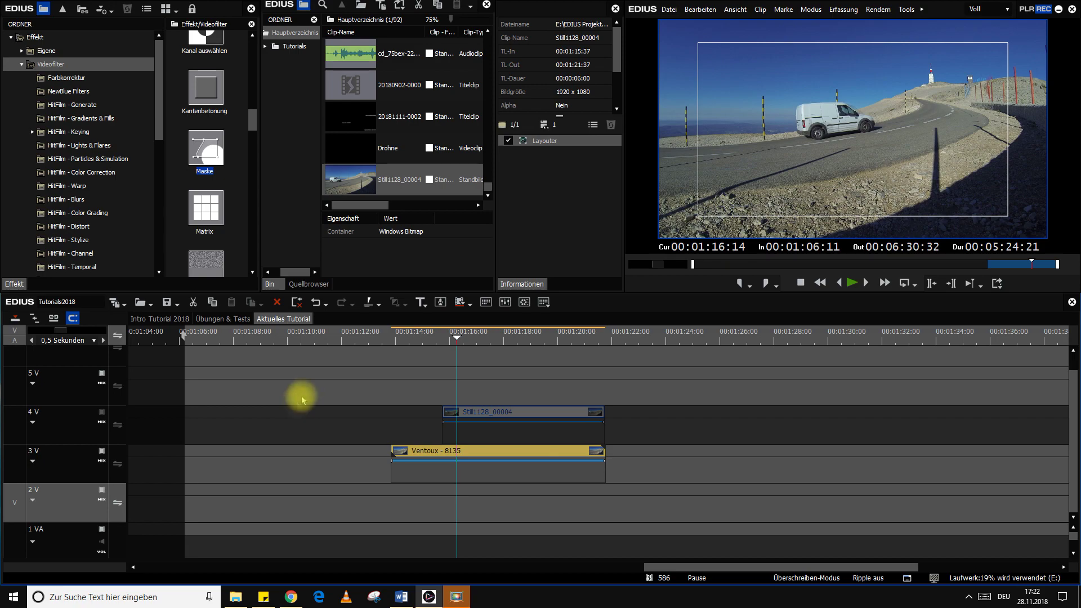
key("ctrl+t")
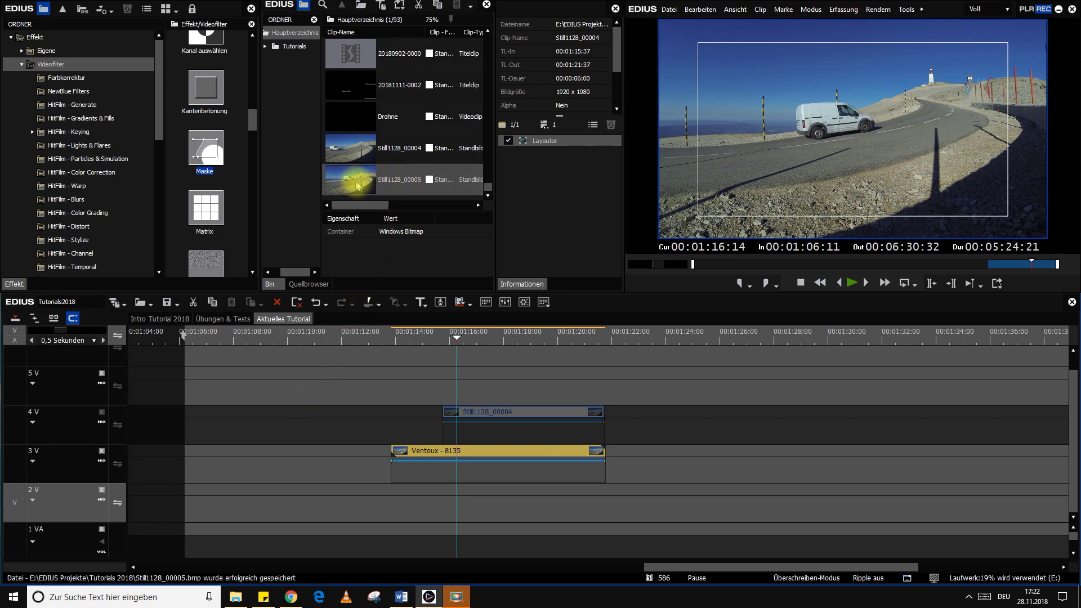
- Place the second still frame on track 5 V at the playhead and apply the Maske filter to it
left_click_drag(356, 185, 459, 377)
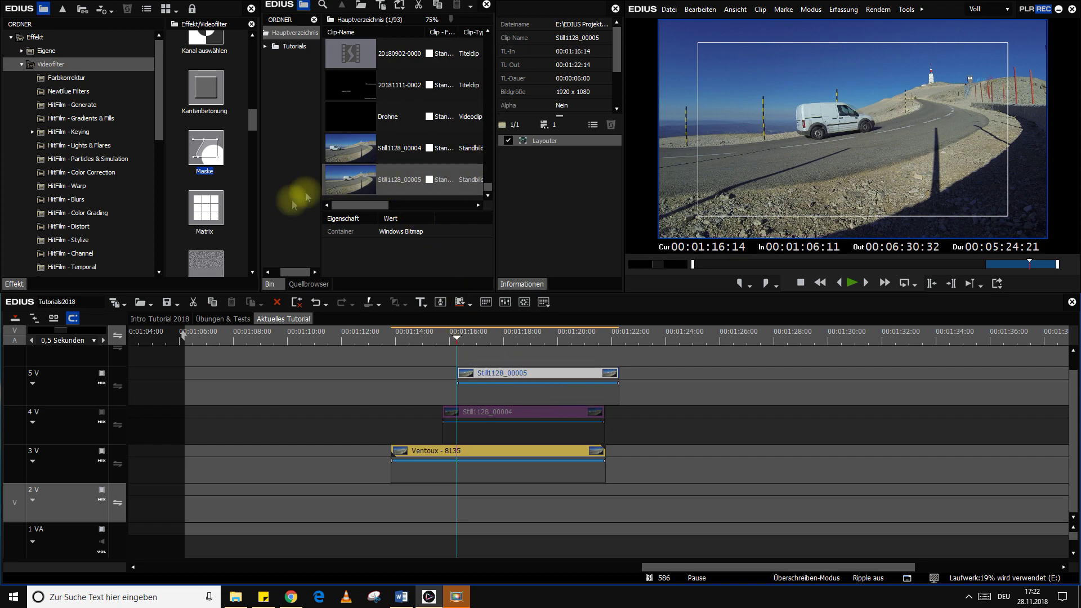
left_click(207, 153)
left_click_drag(207, 153, 486, 376)
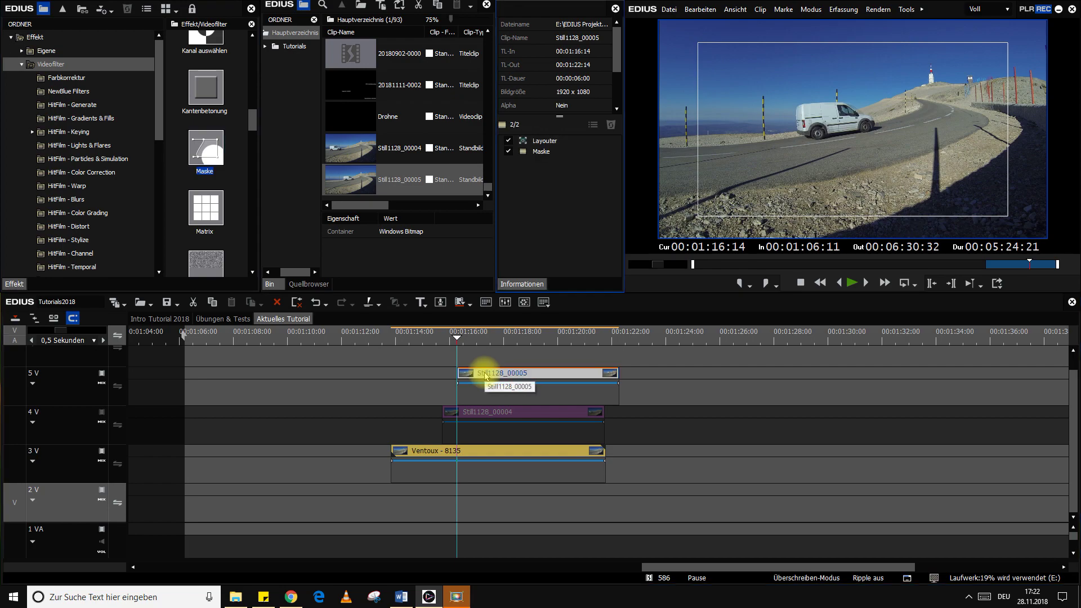
- Open the Maske filter's settings for the second still, with the preview at 200% and the whole van in view
right_click(540, 152)
left_click(565, 170)
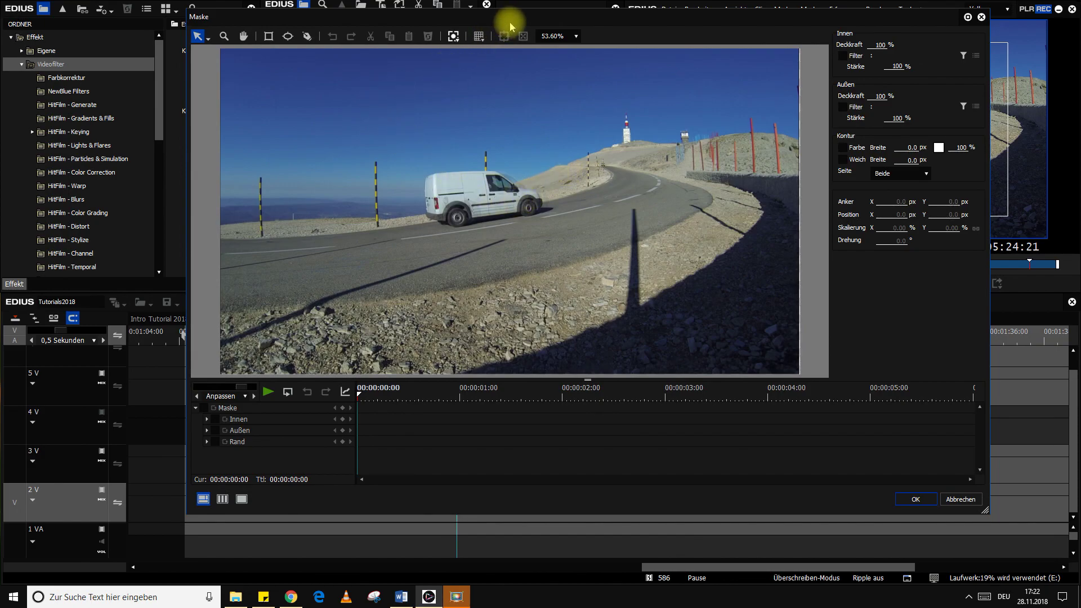
left_click_drag(510, 26, 473, 28)
left_click(541, 35)
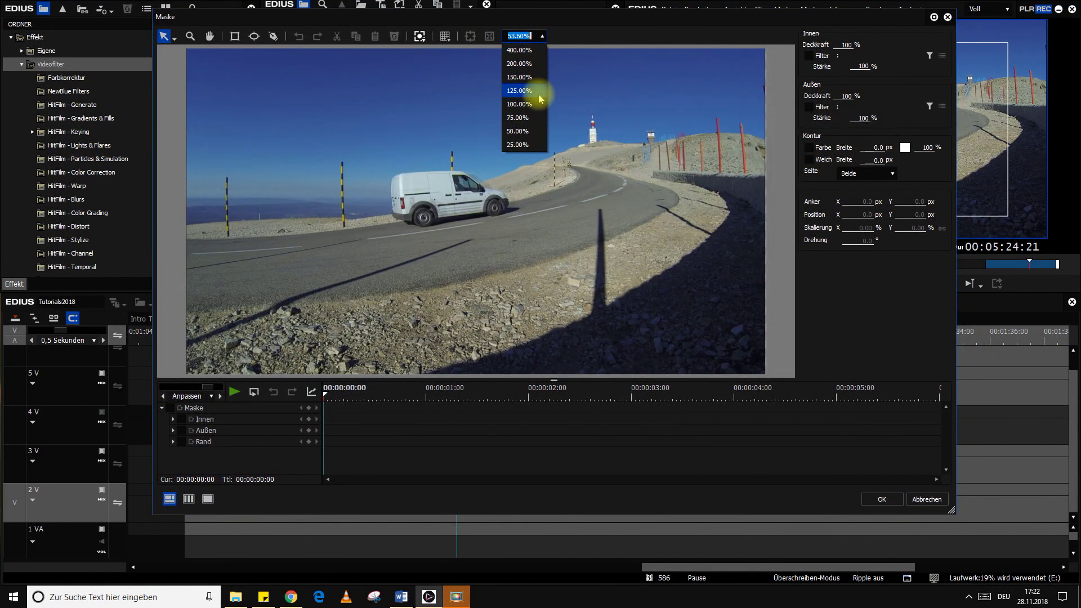
left_click(532, 63)
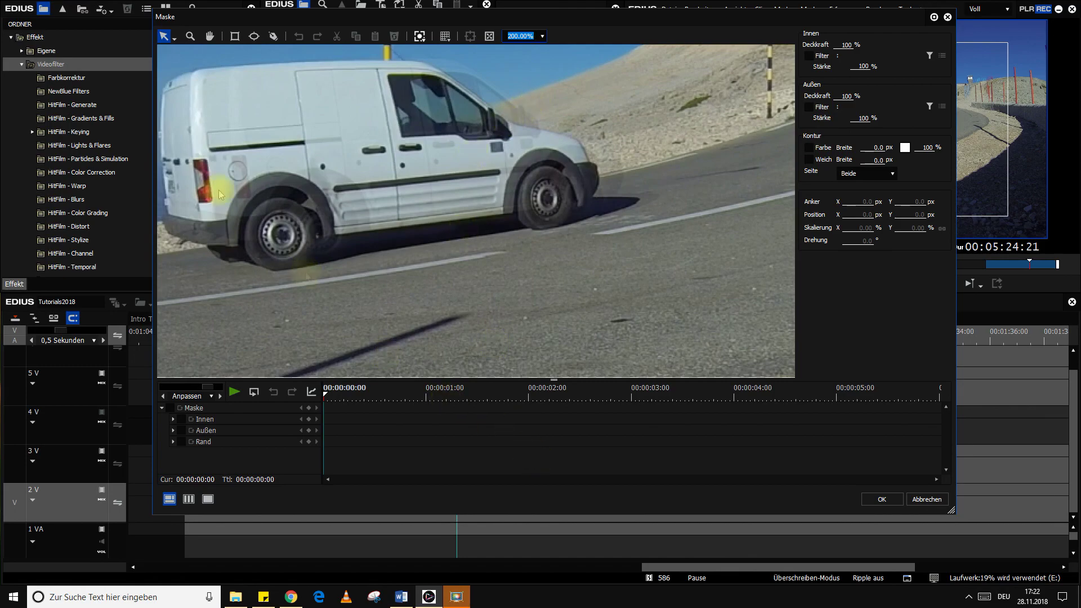
left_click(210, 37)
left_click_drag(251, 85, 359, 181)
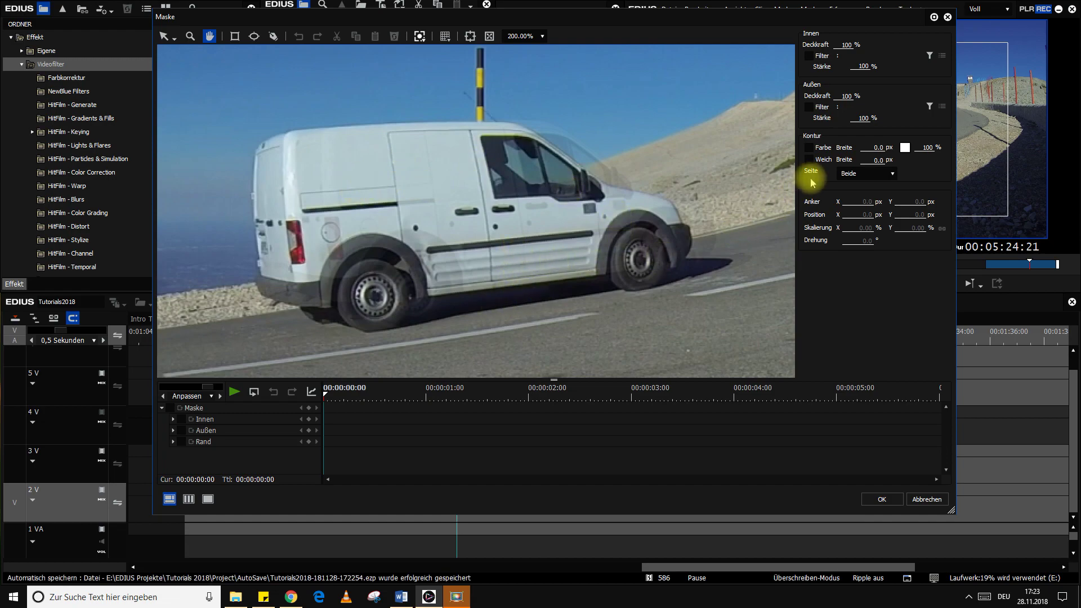
- Draw a closed freeform mask path around the van's outline, following the roof, hood, wheels, underside and rear
left_click(274, 37)
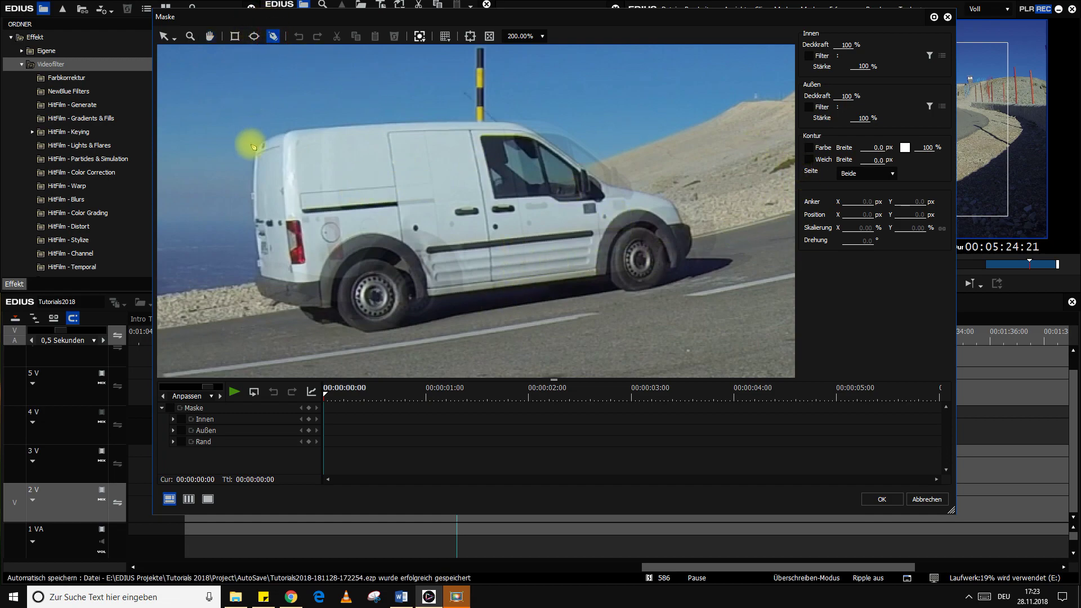
left_click(277, 136)
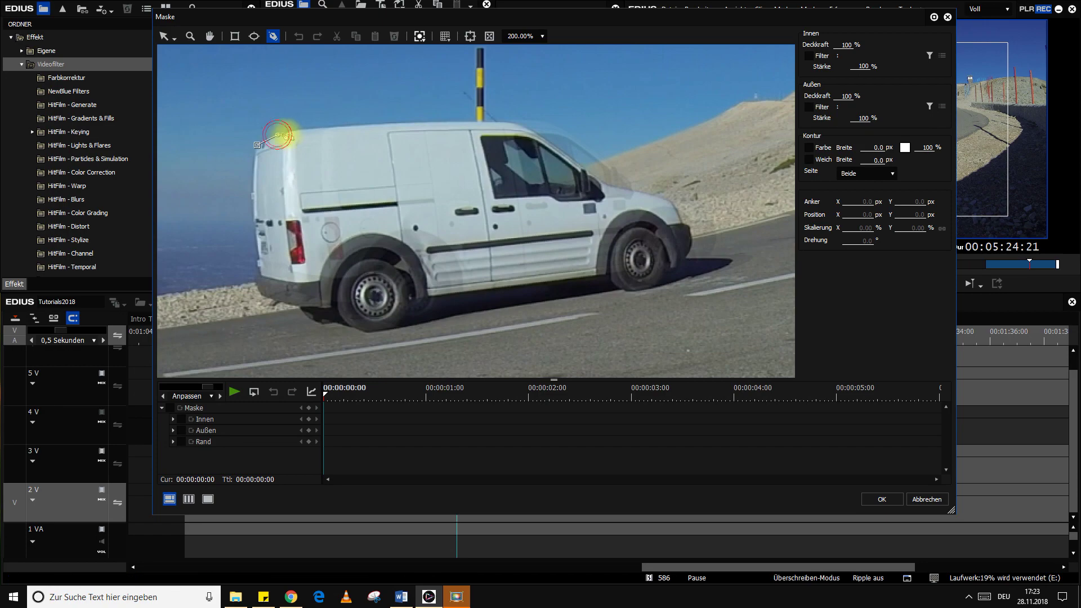
left_click(303, 129)
left_click(367, 126)
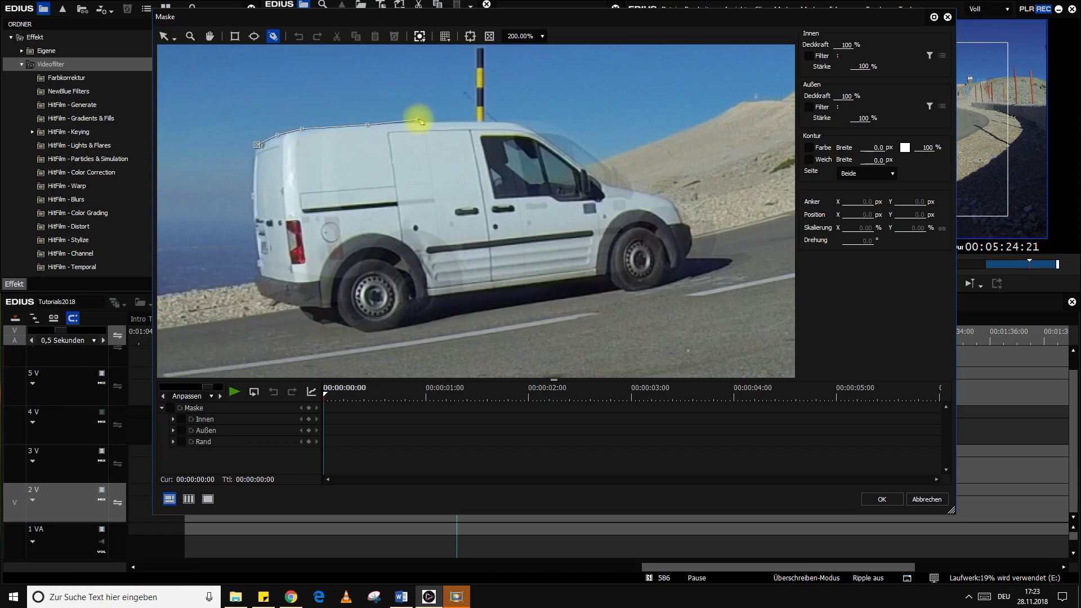
left_click(426, 122)
left_click(485, 121)
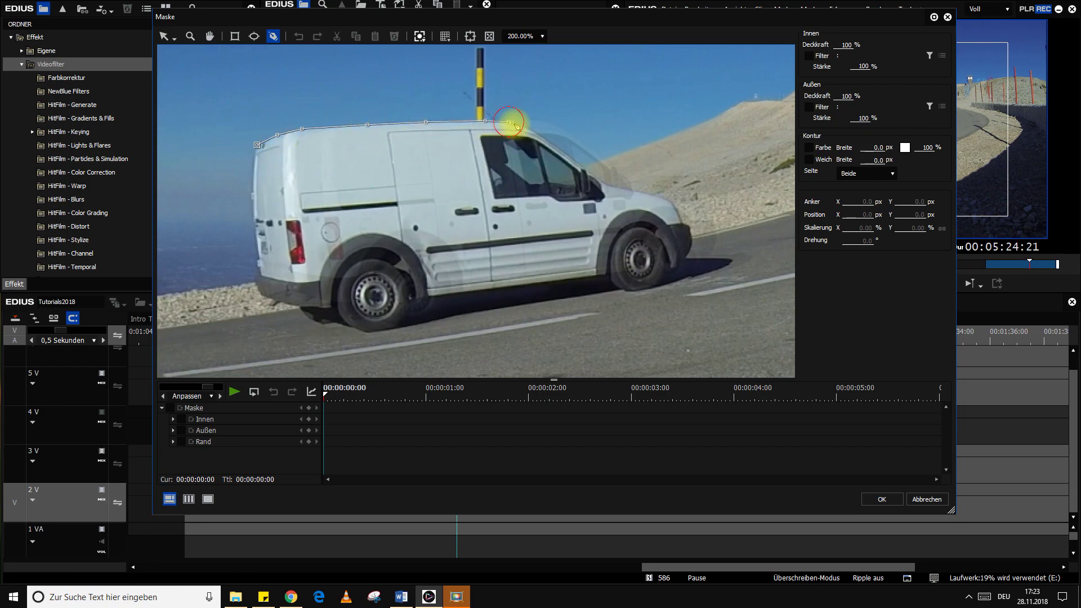
left_click(528, 126)
left_click(561, 151)
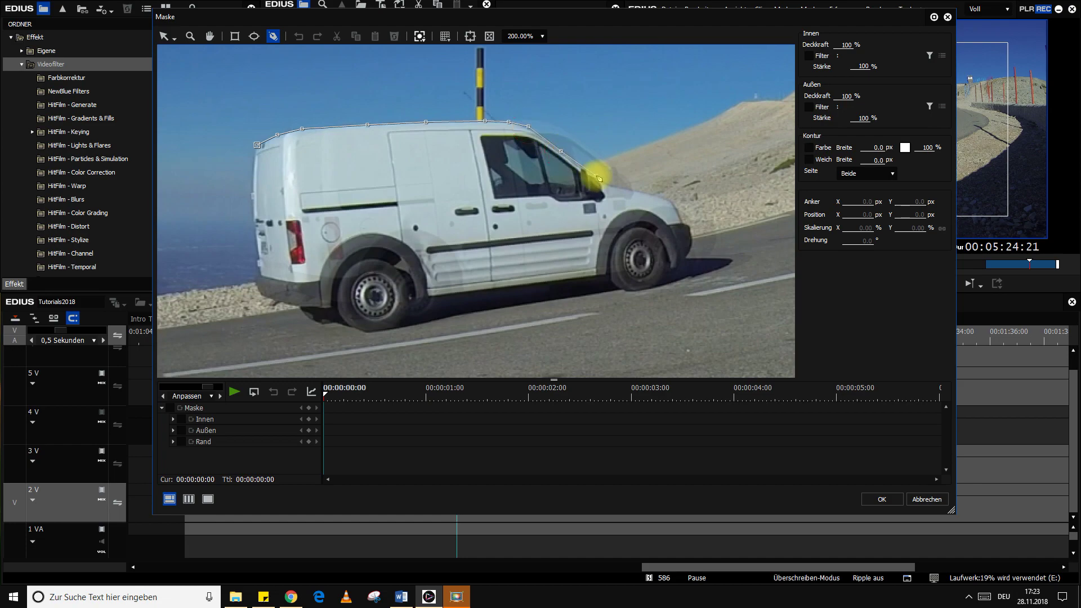
left_click(636, 189)
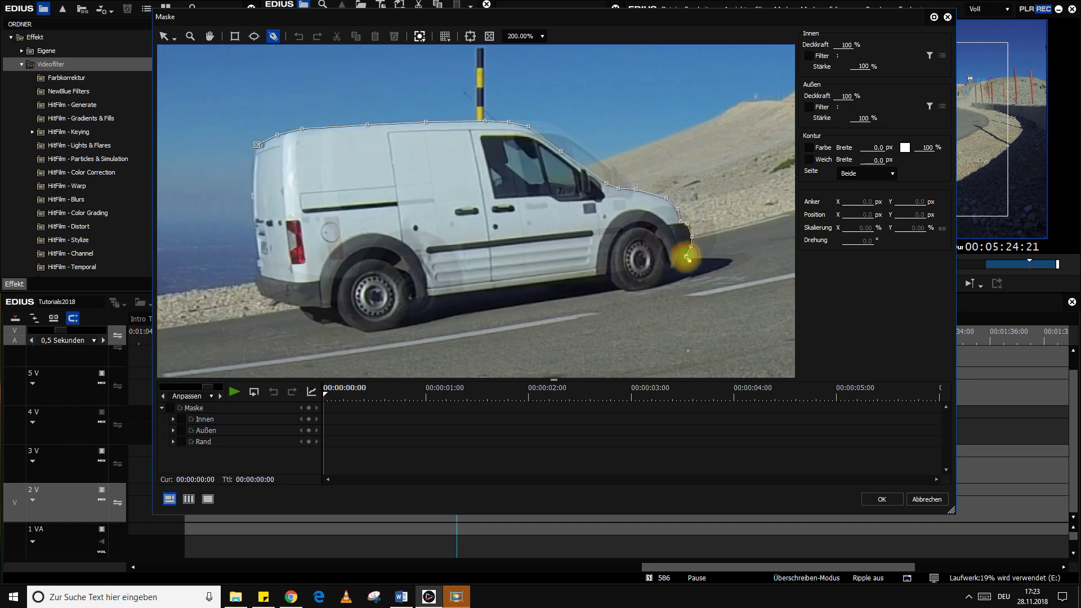
left_click(646, 291)
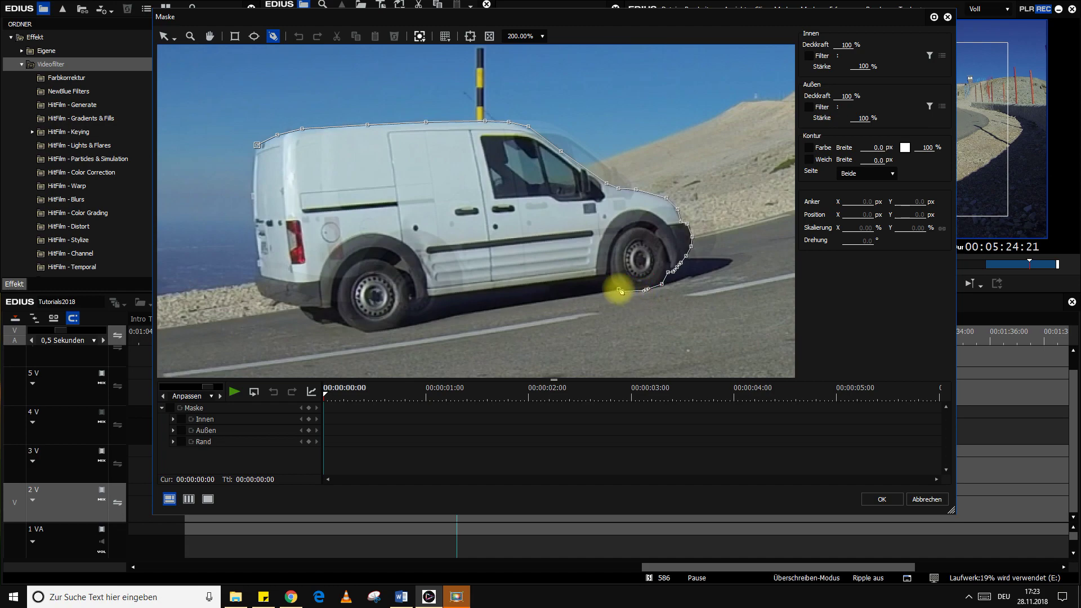
left_click(427, 299)
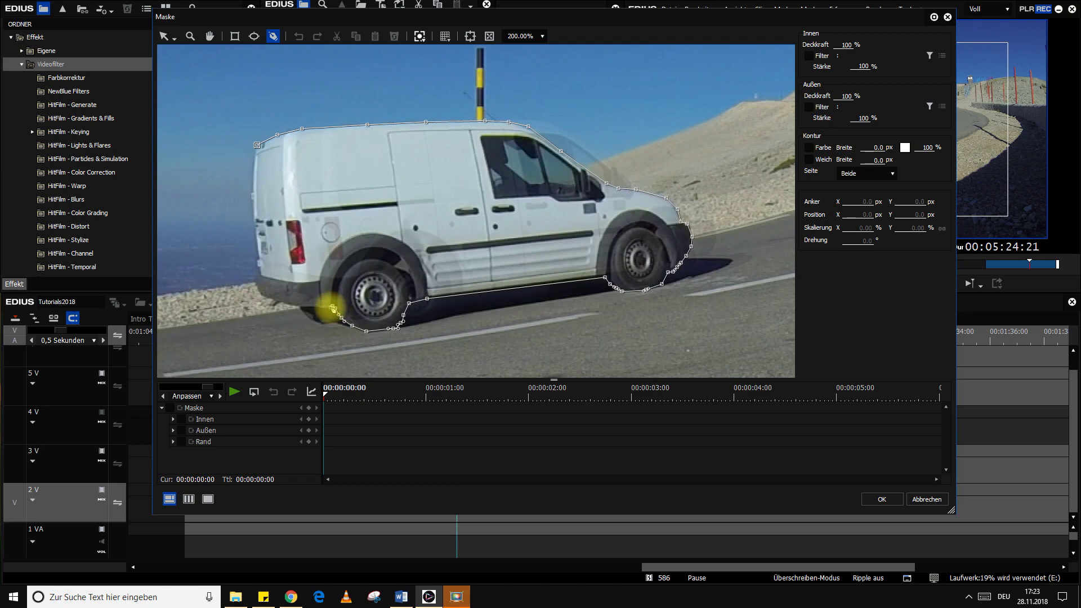
left_click(314, 308)
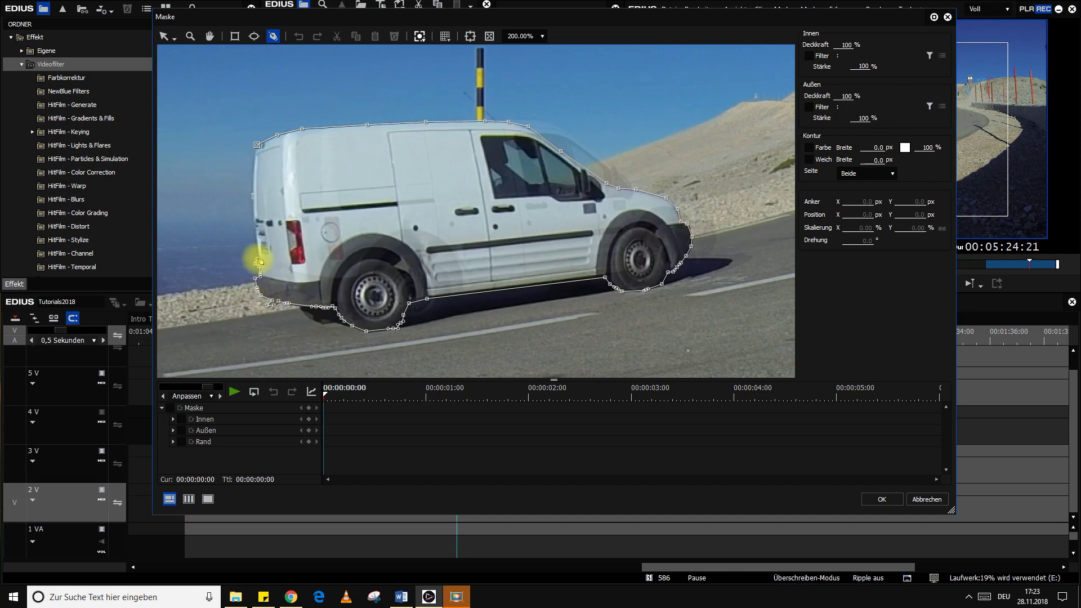
left_click(259, 259)
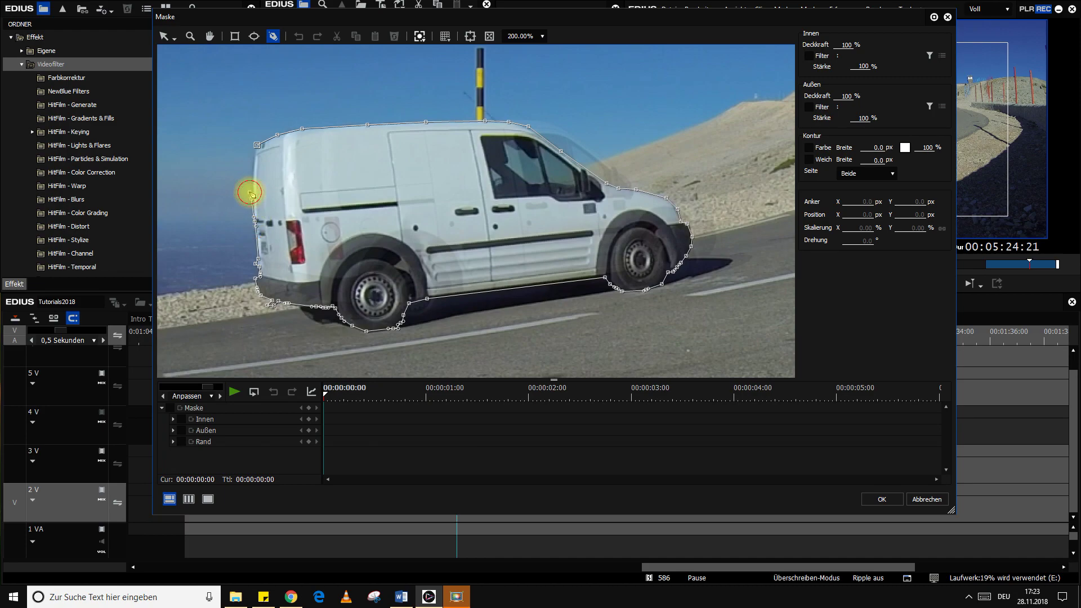
left_click(257, 147)
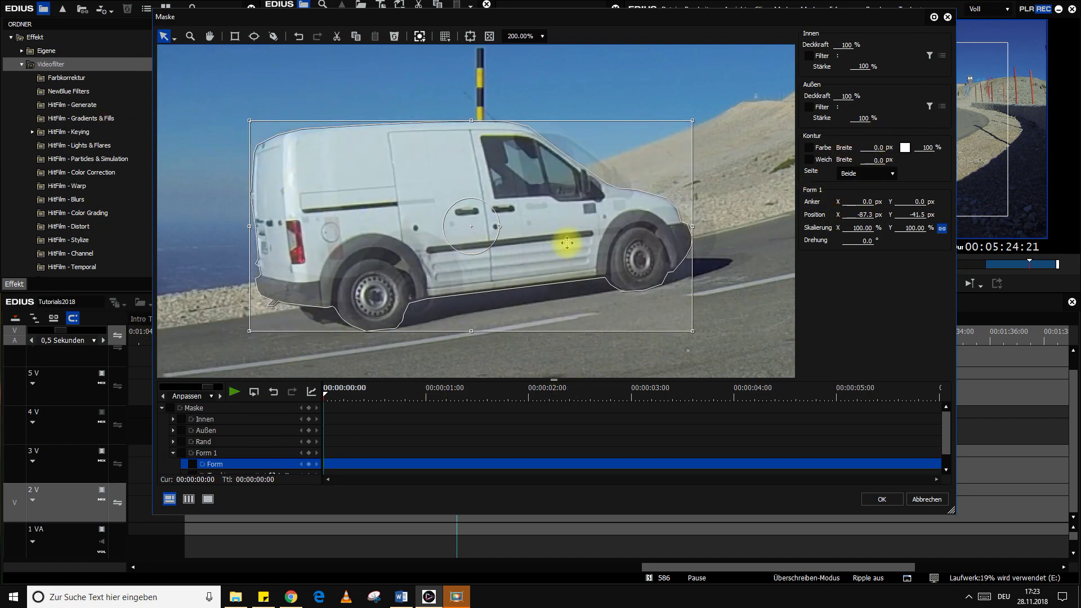
- Set the second still's mask to 0% outside opacity (Außen Deckkraft), enable the soft contour (Weich) with a 2 px width, and accept
left_click(844, 97)
type("0")
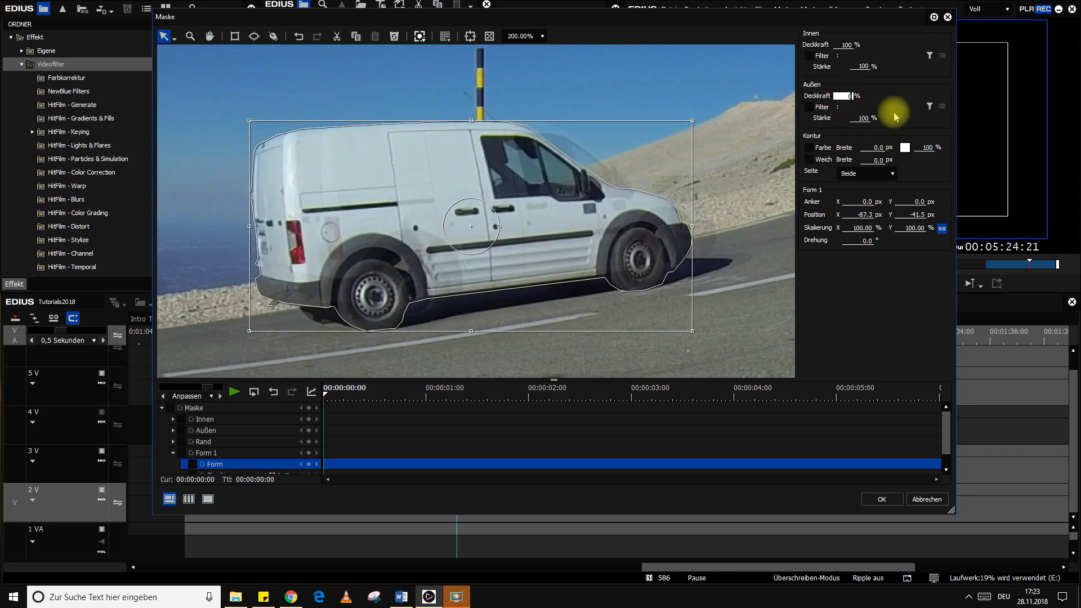
left_click(809, 160)
left_click(871, 160)
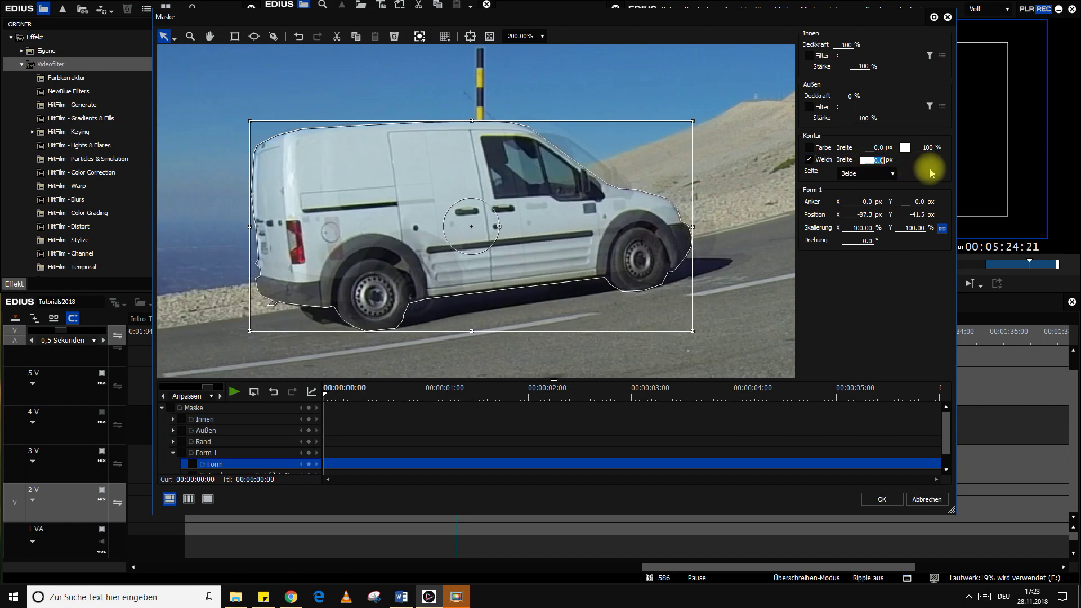
type("2")
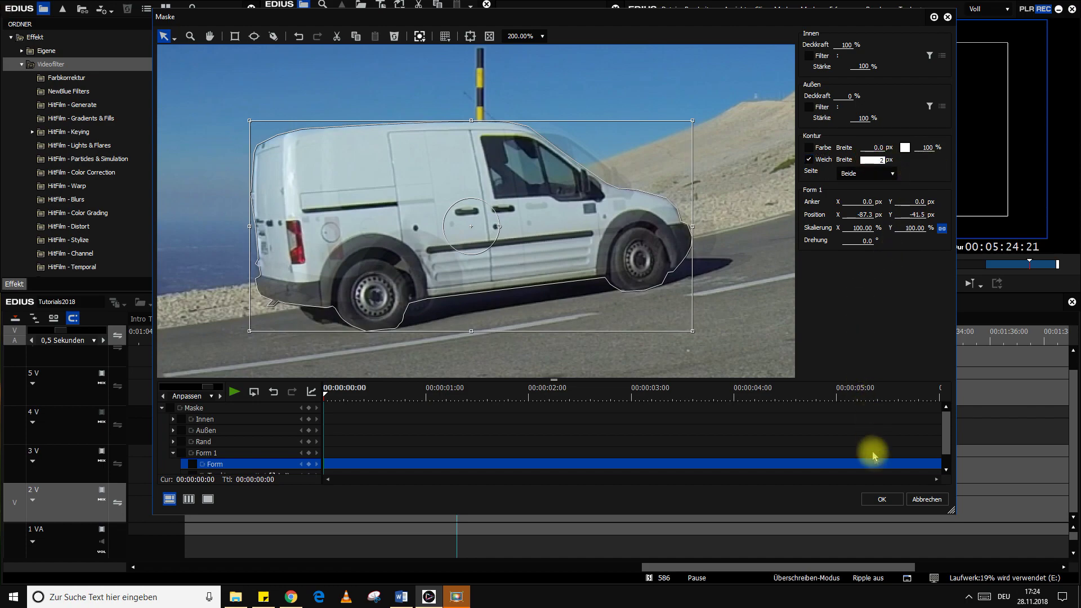
left_click(881, 500)
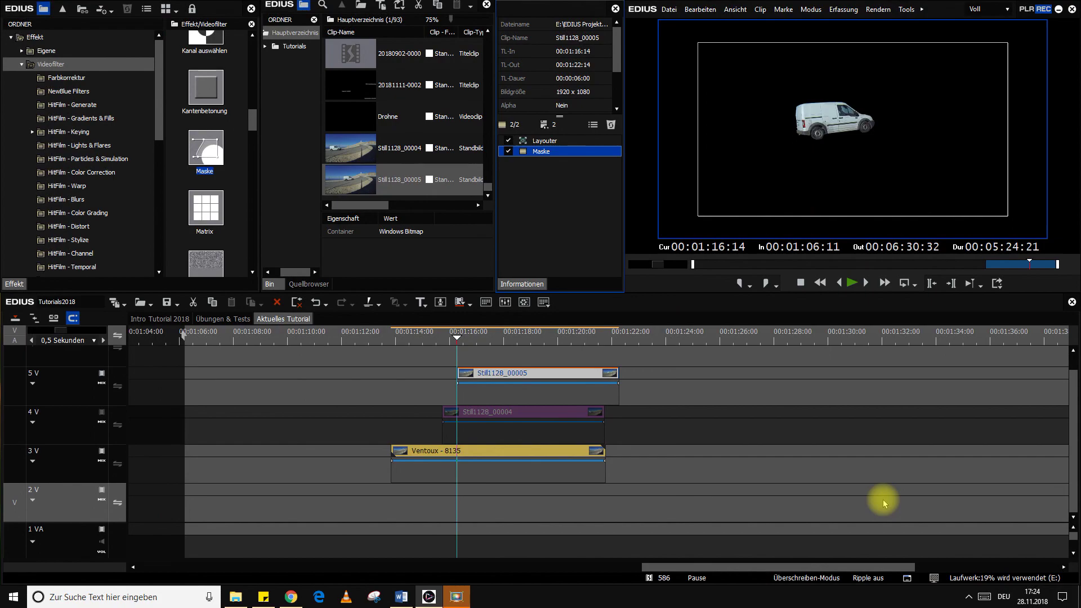
- With the playhead at 00:01:15:37, show track 4 V's video again and apply the Maske filter to the first still on it
left_click(442, 337)
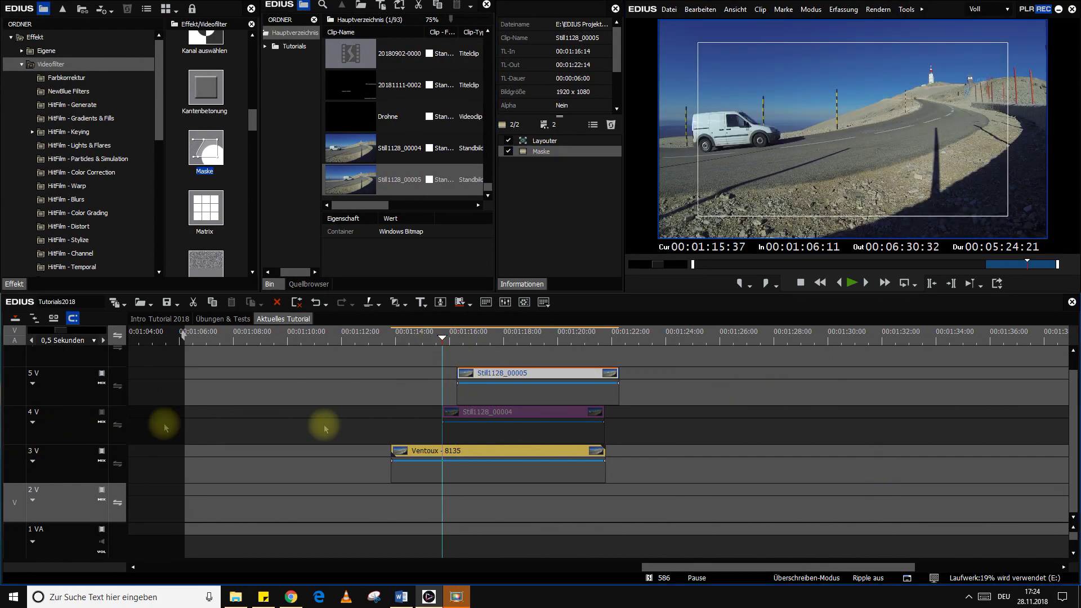
left_click(459, 415)
left_click(102, 409)
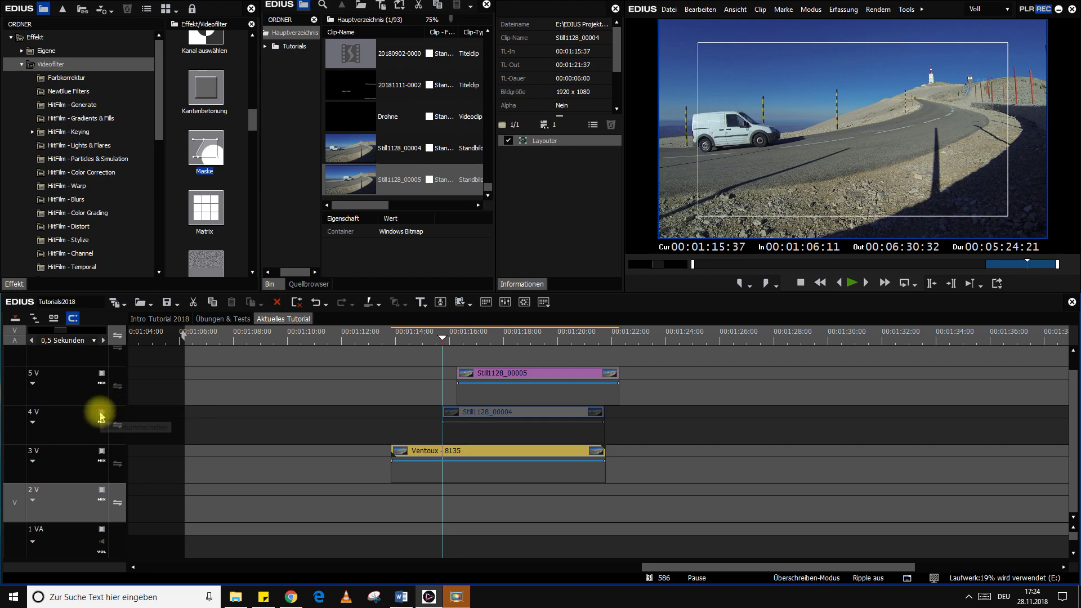
left_click(483, 416)
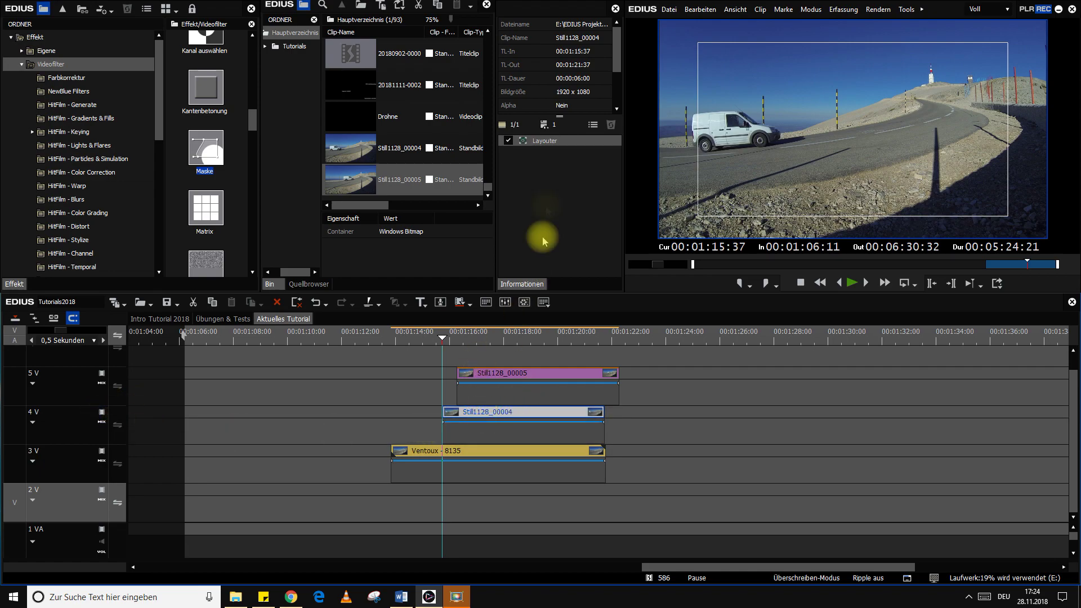
left_click_drag(206, 151, 522, 420)
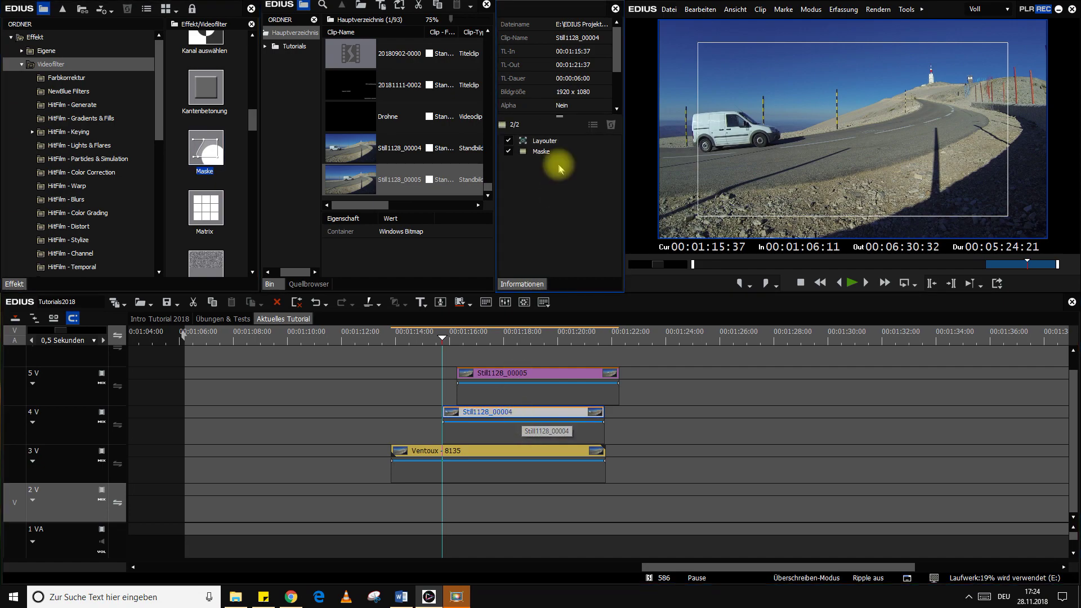
- Open the Maske filter's settings for the first still, with the preview at 200% and the whole van in view
right_click(541, 152)
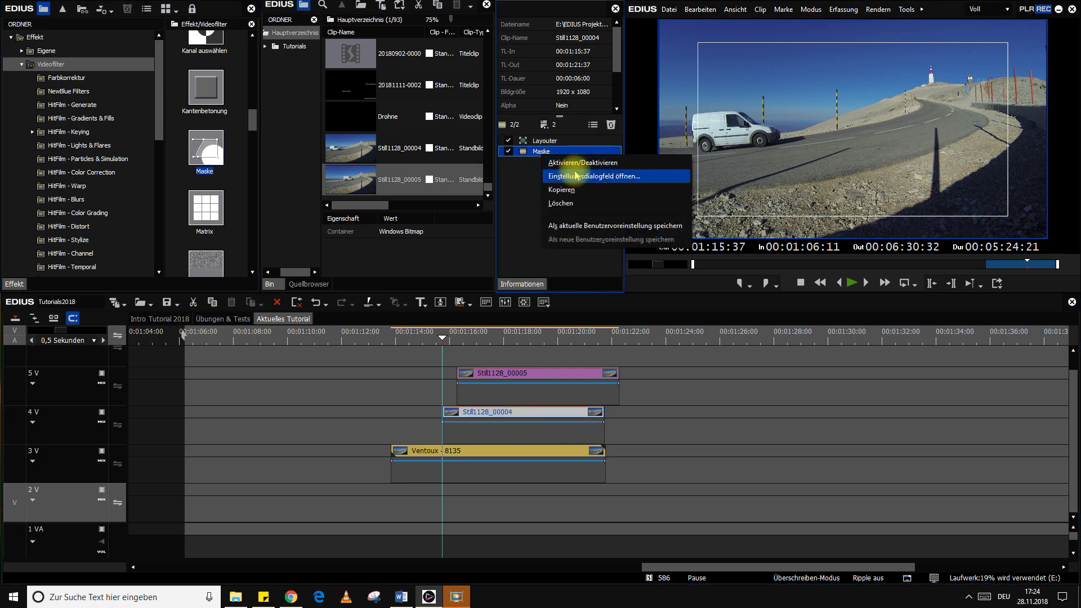
left_click(576, 175)
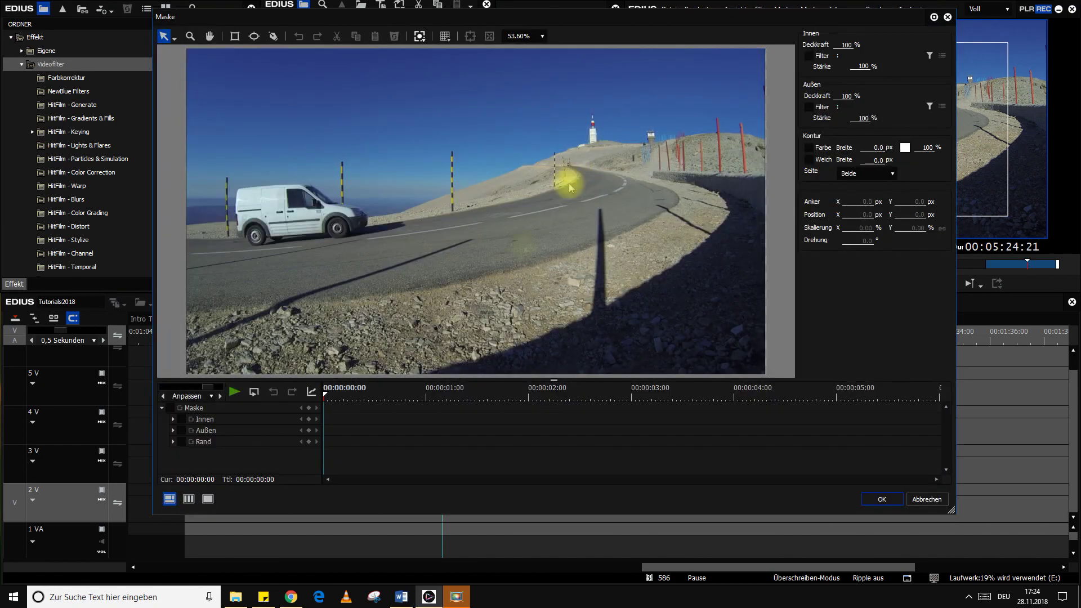
left_click(542, 36)
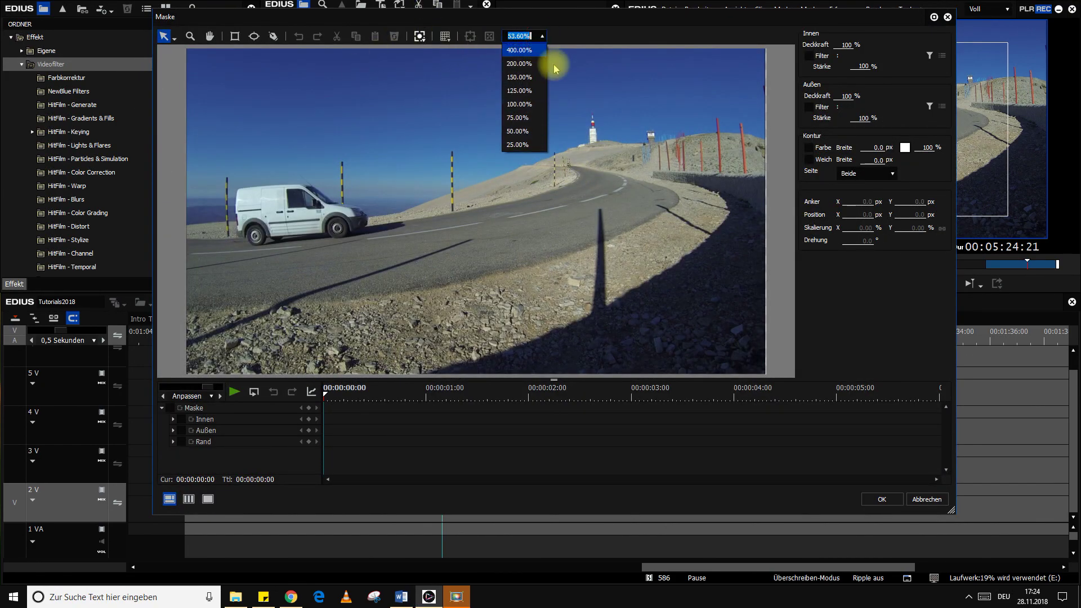
left_click(545, 68)
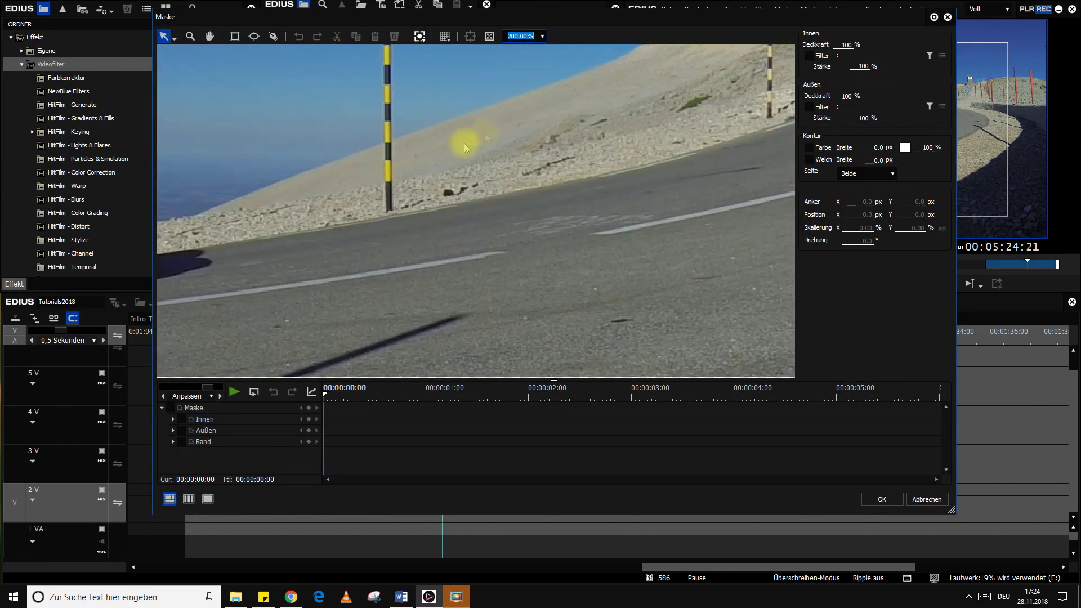
left_click(210, 36)
left_click_drag(291, 180, 421, 217)
- Trace the van in the first still with a closed freeform mask path along its roof, windshield, hood, bumper, wheels, underside and rear
left_click(273, 36)
left_click(273, 117)
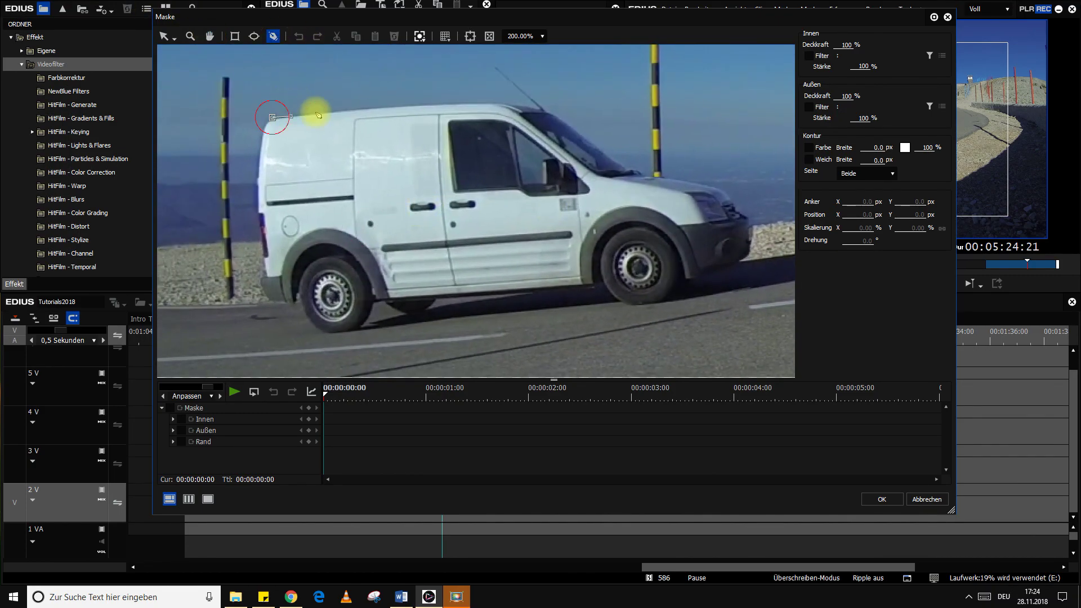
left_click(363, 111)
left_click(438, 105)
left_click(497, 102)
left_click(532, 107)
left_click(544, 111)
left_click(556, 116)
left_click(618, 165)
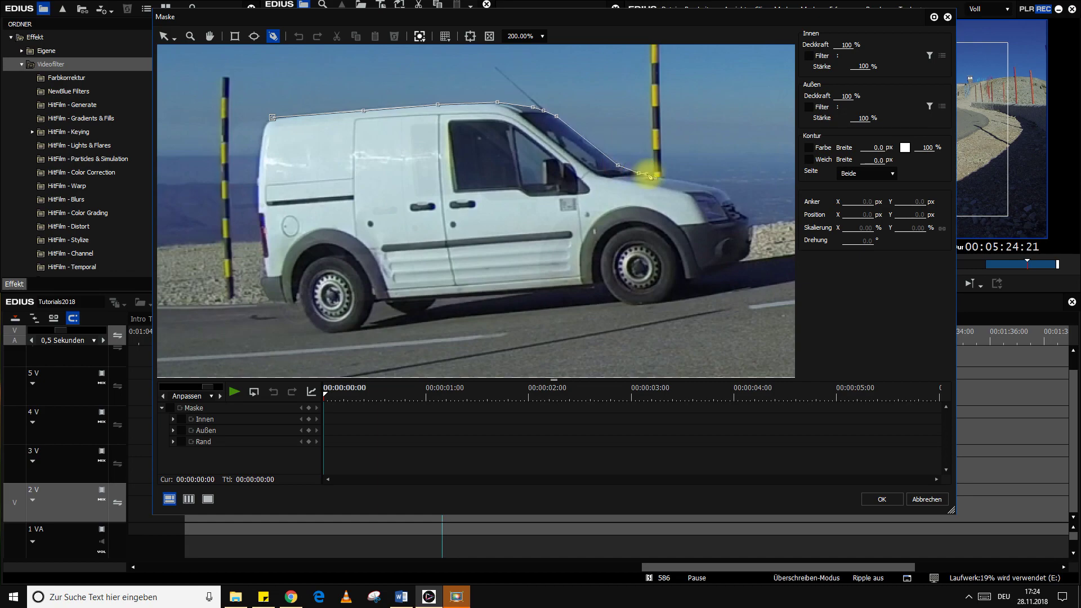
left_click(639, 172)
left_click(655, 174)
left_click(714, 188)
left_click(731, 193)
left_click(751, 220)
left_click(751, 246)
left_click(746, 254)
left_click(726, 270)
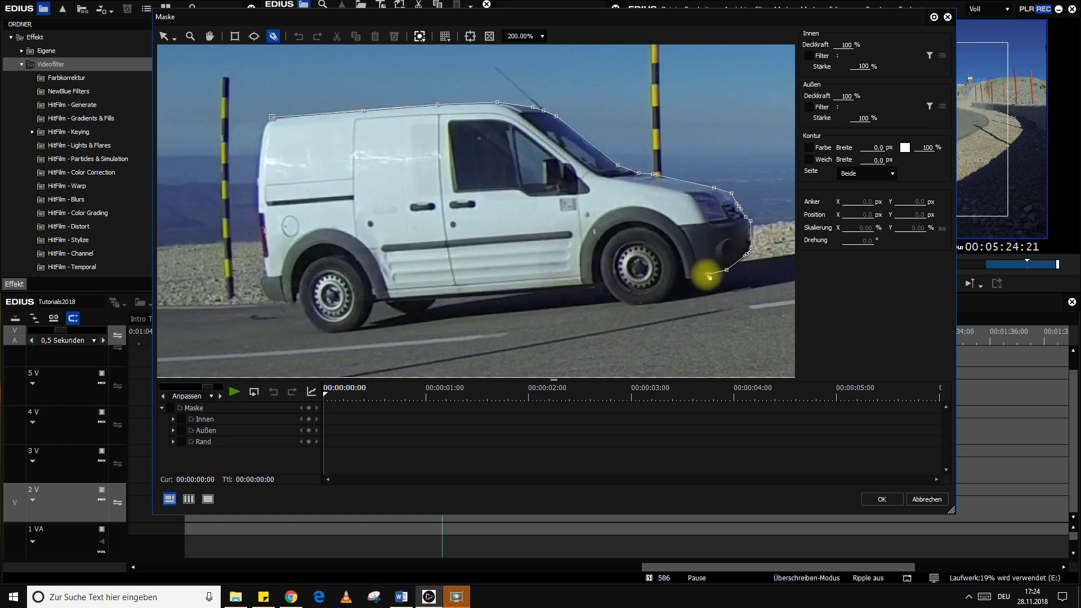
left_click(706, 276)
left_click(687, 279)
left_click(664, 301)
left_click(645, 303)
left_click(630, 304)
left_click(611, 297)
left_click(605, 286)
left_click(602, 281)
left_click(595, 286)
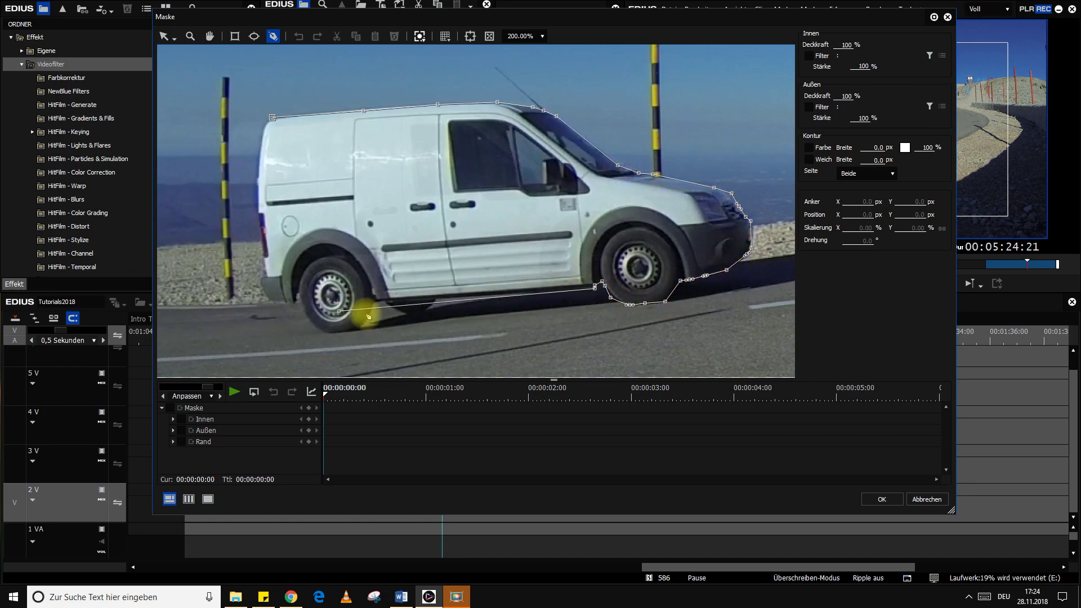
left_click(435, 300)
left_click(424, 310)
left_click(406, 313)
left_click(393, 307)
left_click(386, 304)
left_click(373, 301)
left_click(356, 329)
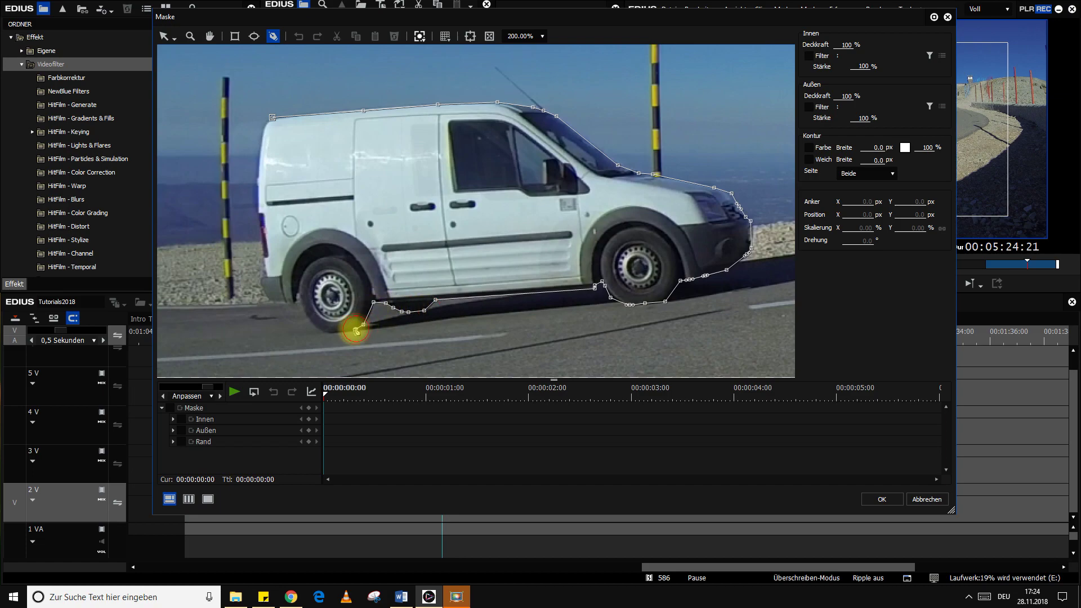
left_click(326, 333)
left_click(310, 321)
left_click(301, 310)
left_click(299, 293)
left_click(293, 302)
left_click(269, 301)
left_click(260, 278)
left_click(267, 279)
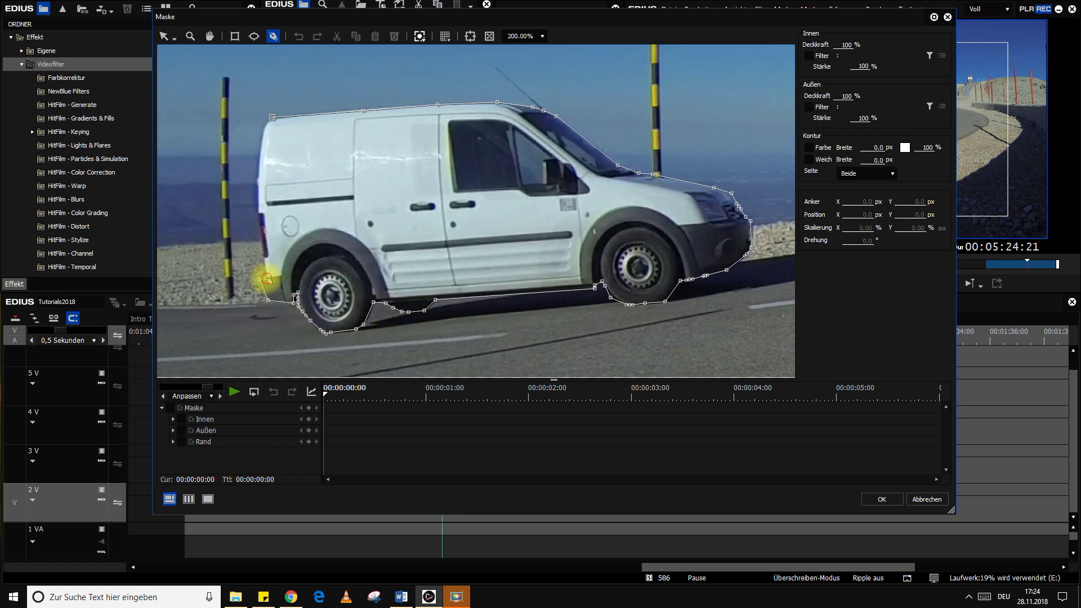
left_click(263, 256)
left_click(262, 144)
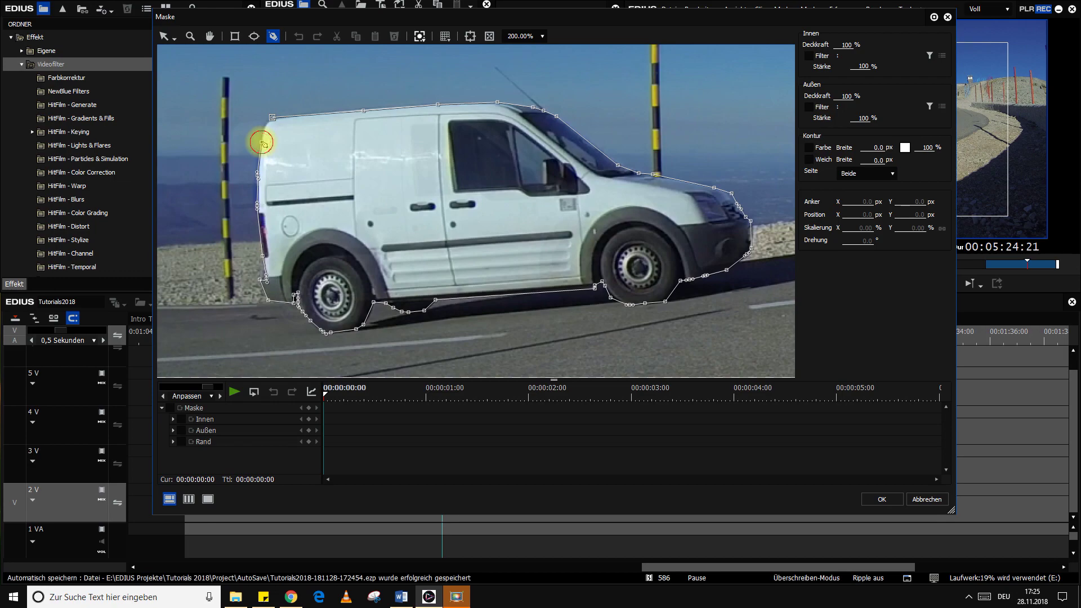
left_click(272, 120)
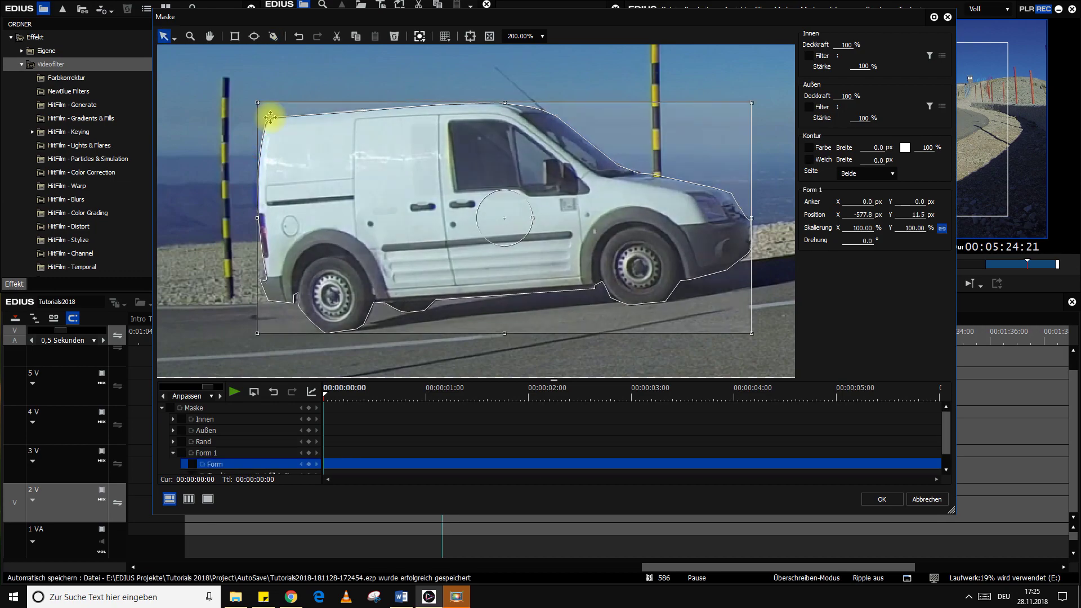
- Give the first still's mask 0% outside opacity (Außen Deckkraft) and a 2 px soft contour (Weich), and accept the filter settings
left_click(847, 96)
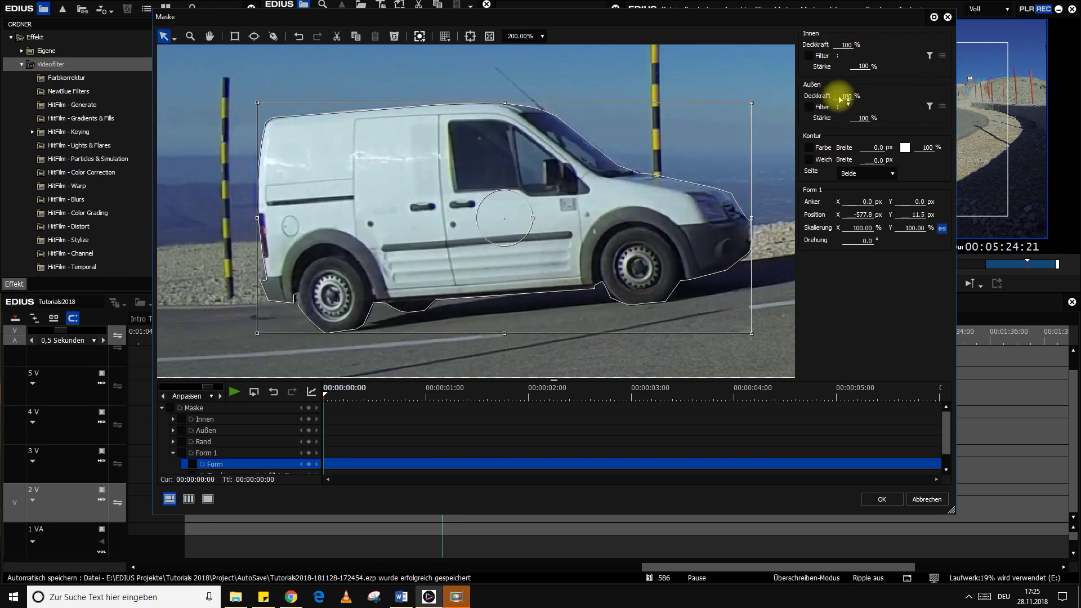
type("0")
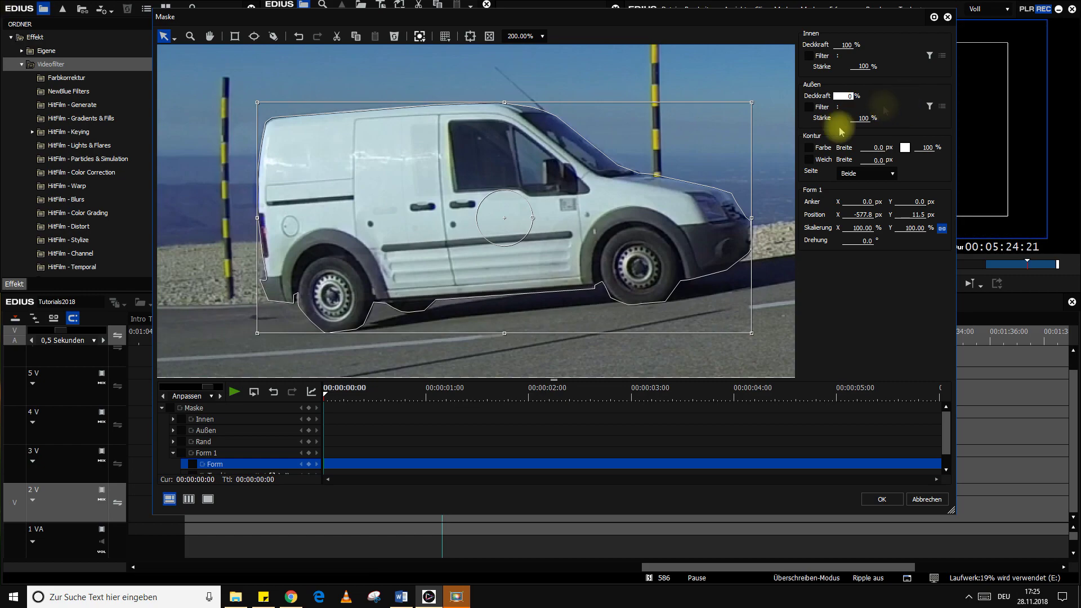
left_click(807, 160)
type("2")
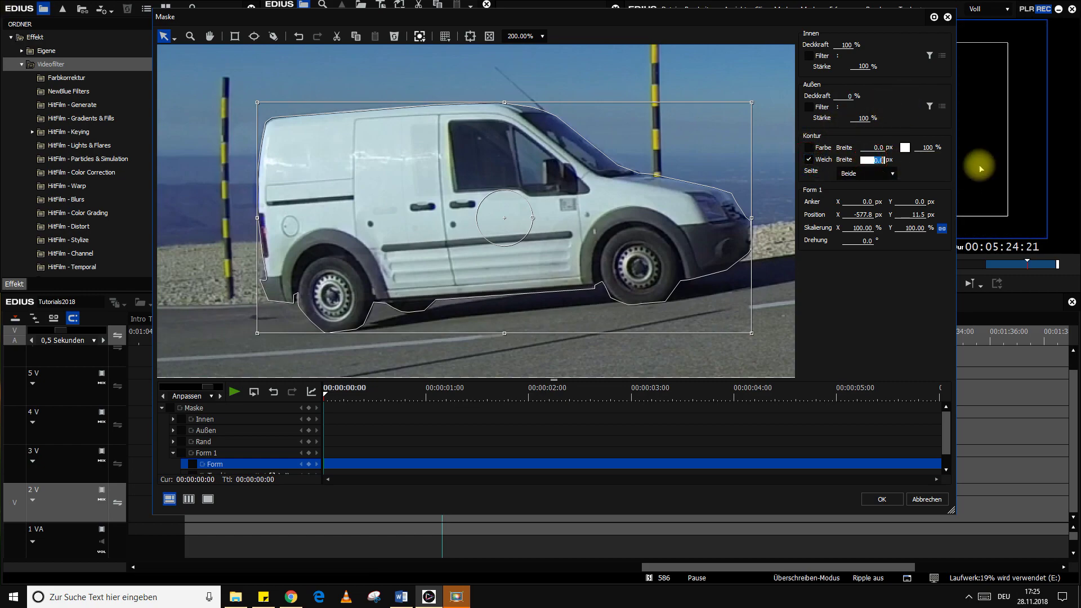
left_click(882, 500)
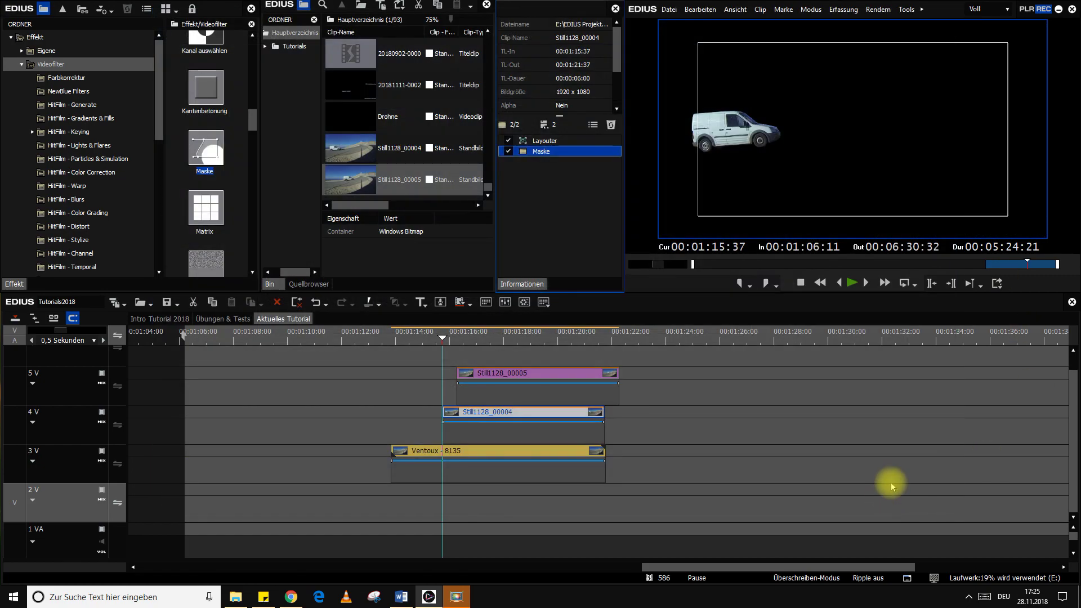
- Move the playhead to the start of the Ventoux clip and set the in point there at 00:01:13:42
left_click(391, 338)
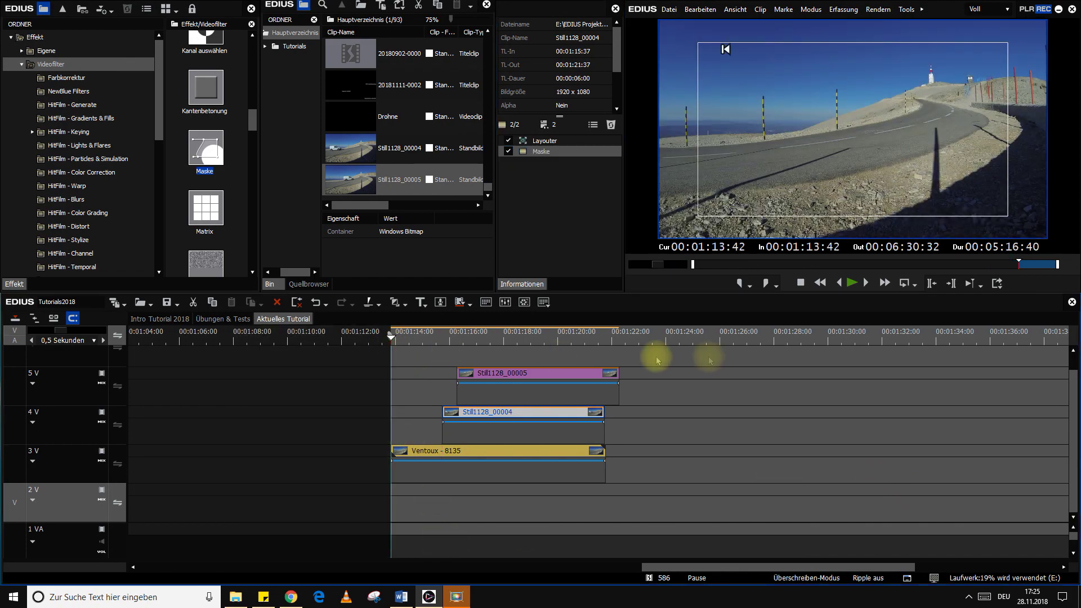